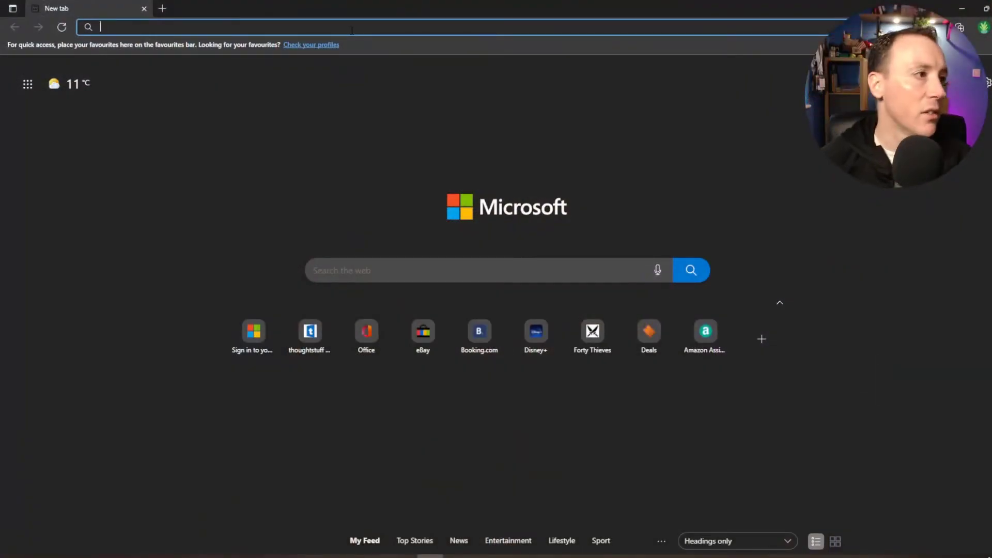
- Load the Microsoft 365 Developer Program page from aka.ms/m365devprogram
type("https://aka.ms/m365devprogram")
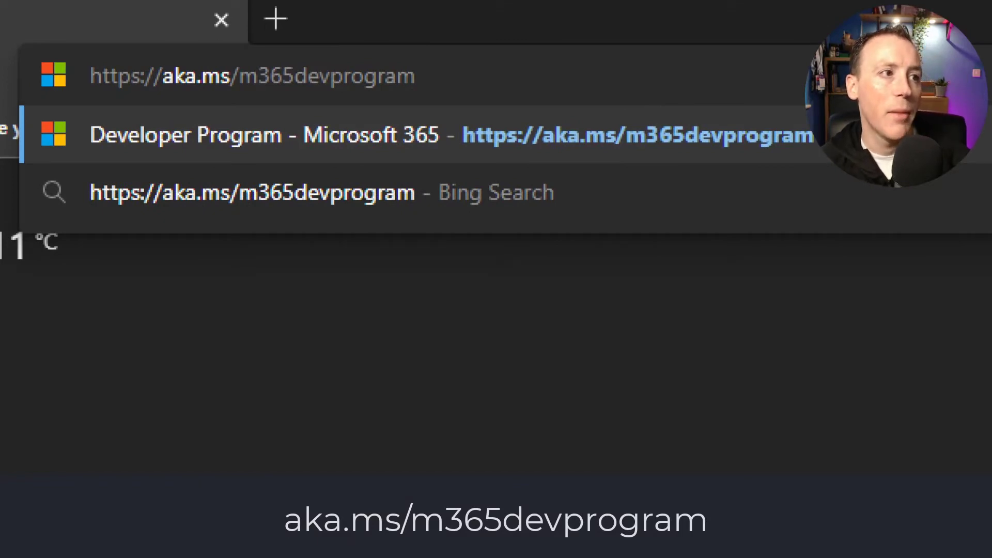
key("Escape")
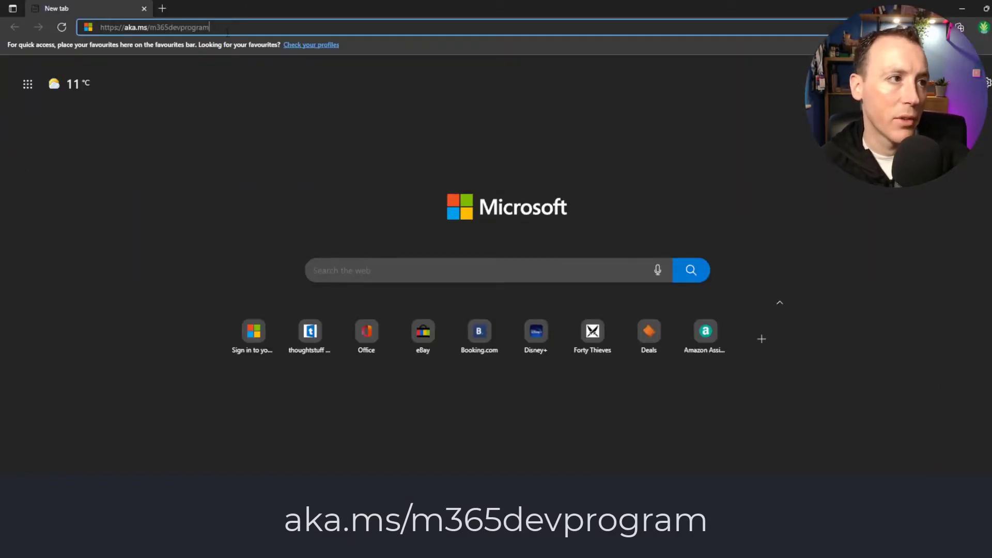
key("Return")
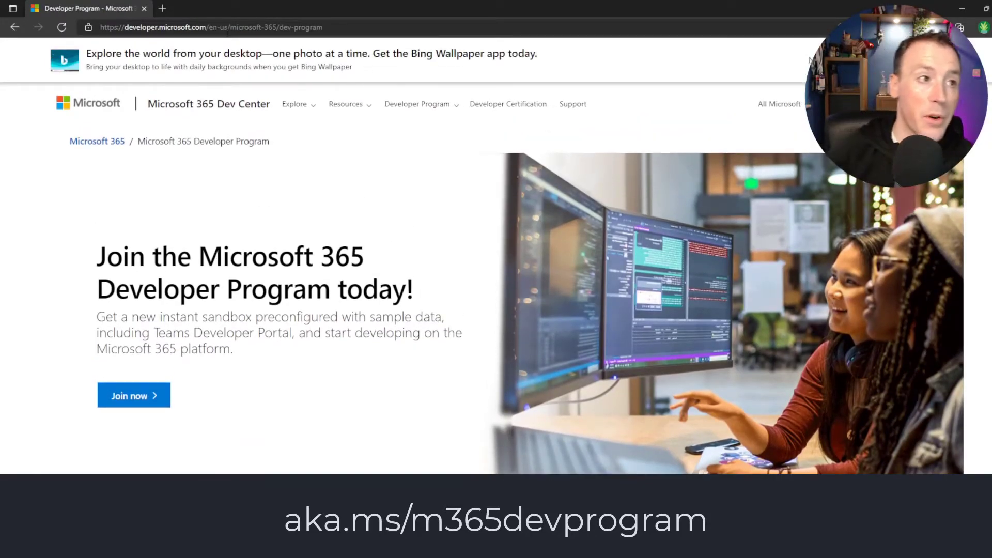
scroll(109, 283, "down", 2)
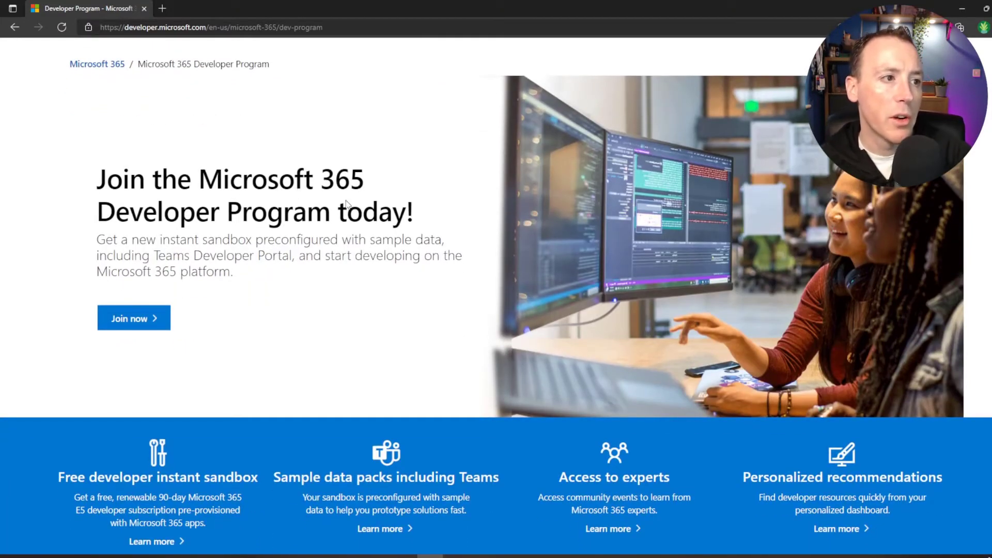
- Start joining the program and choose United Kingdom as the country
left_click(150, 318)
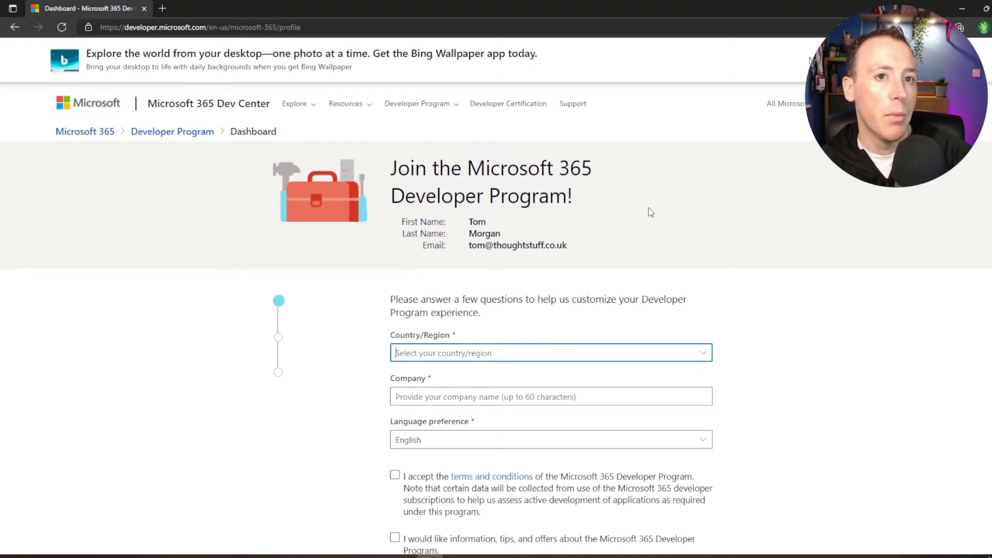
scroll(429, 267, "down", 2)
left_click(433, 273)
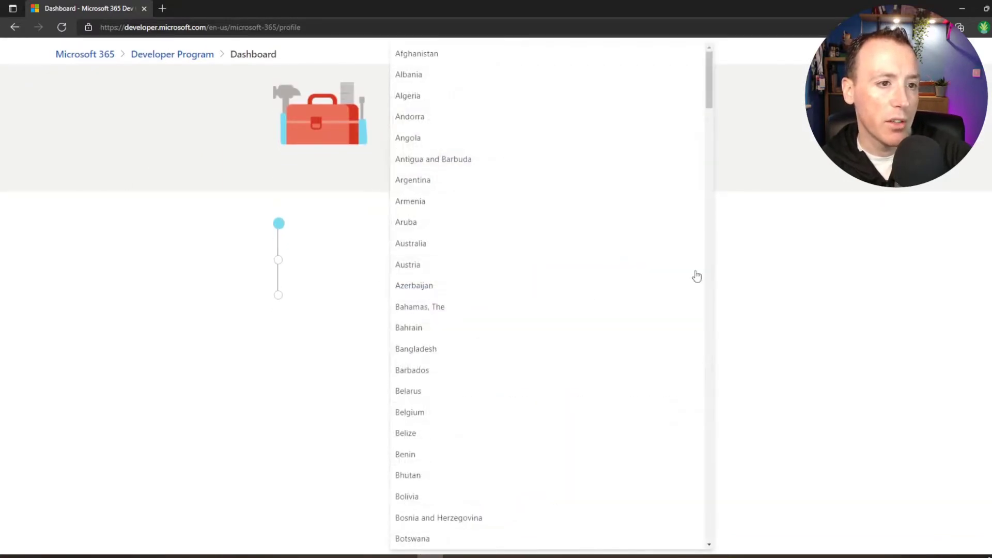
left_click_drag(708, 85, 745, 538)
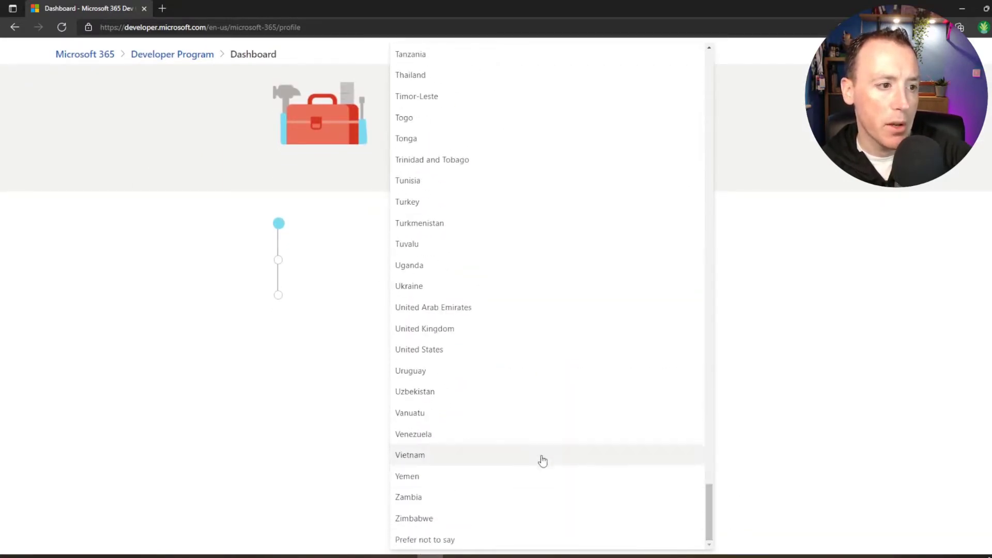
left_click(505, 335)
- Enter ThoughtStuff as the company and accept the terms and conditions
left_click(442, 318)
type("ThoughtStuff")
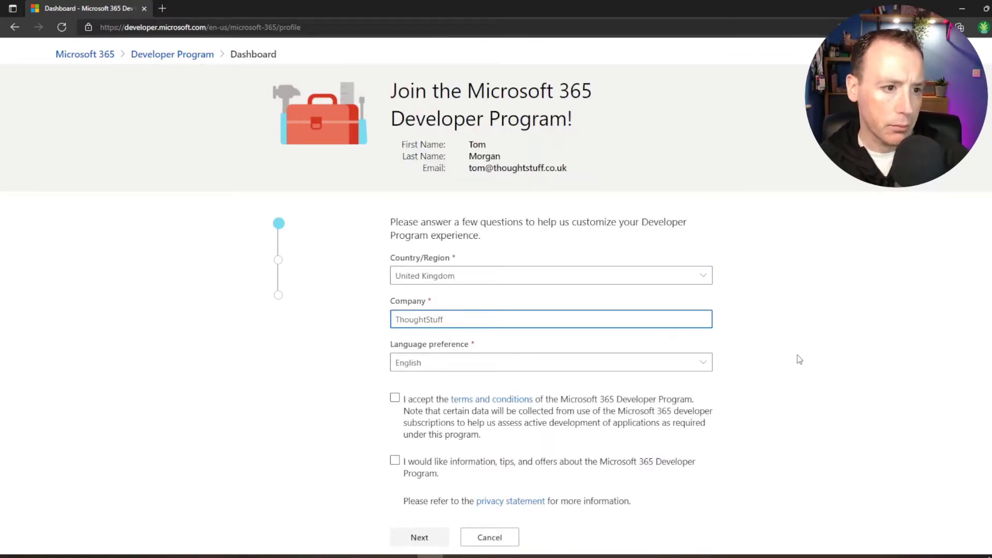
scroll(786, 357, "down", 3)
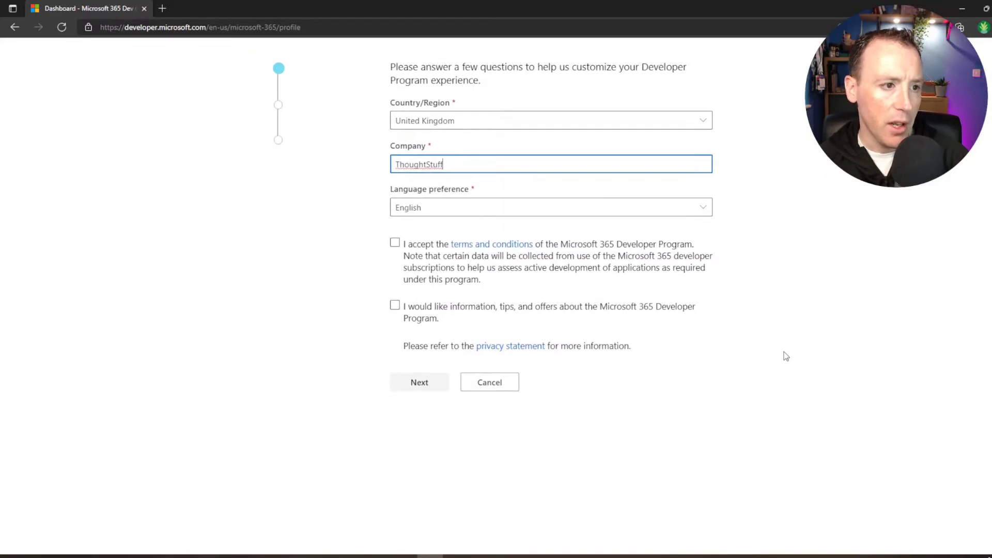
left_click(396, 243)
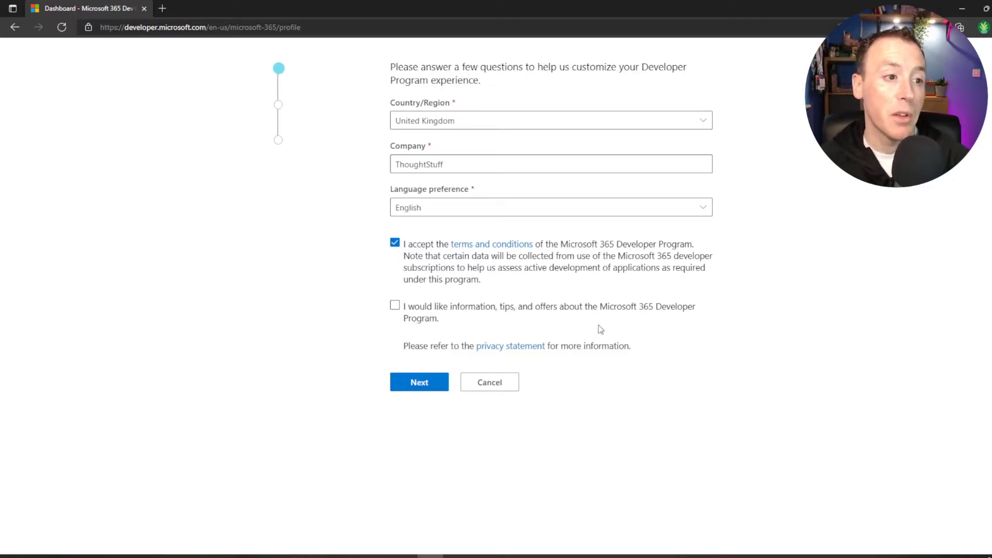
- Answer the developer-focus question with Personal projects
left_click(412, 382)
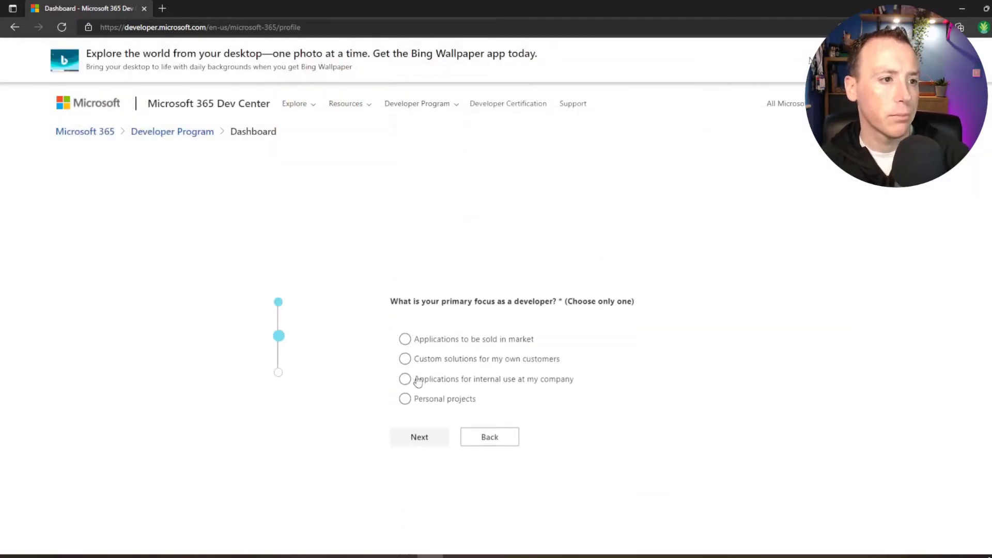
scroll(764, 357, "down", 2)
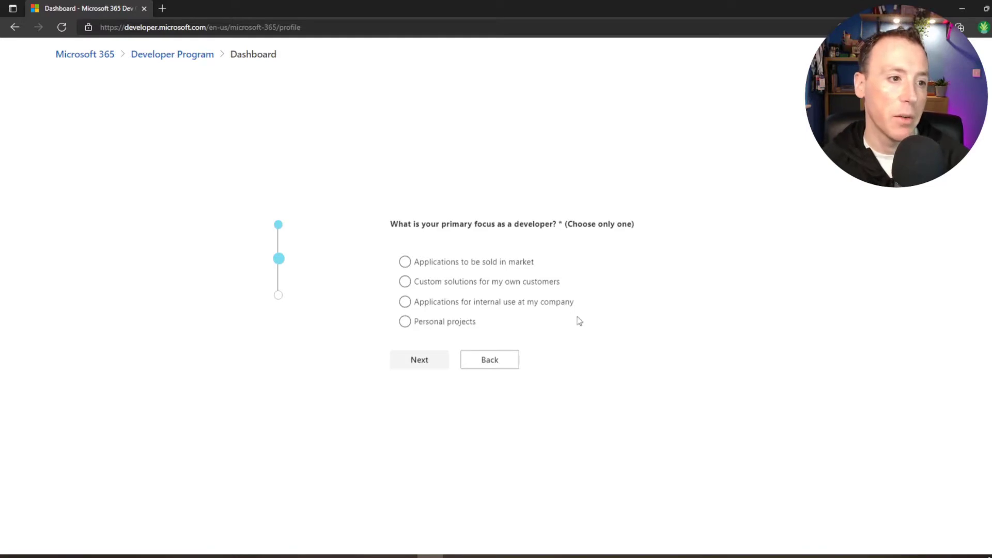
left_click(445, 329)
left_click(489, 361)
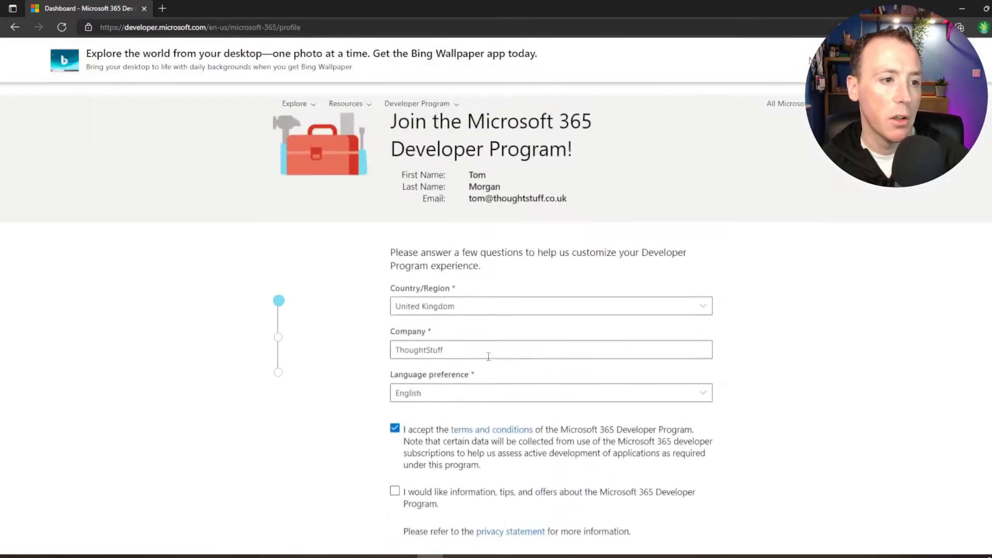
scroll(490, 357, "down", 4)
left_click(437, 387)
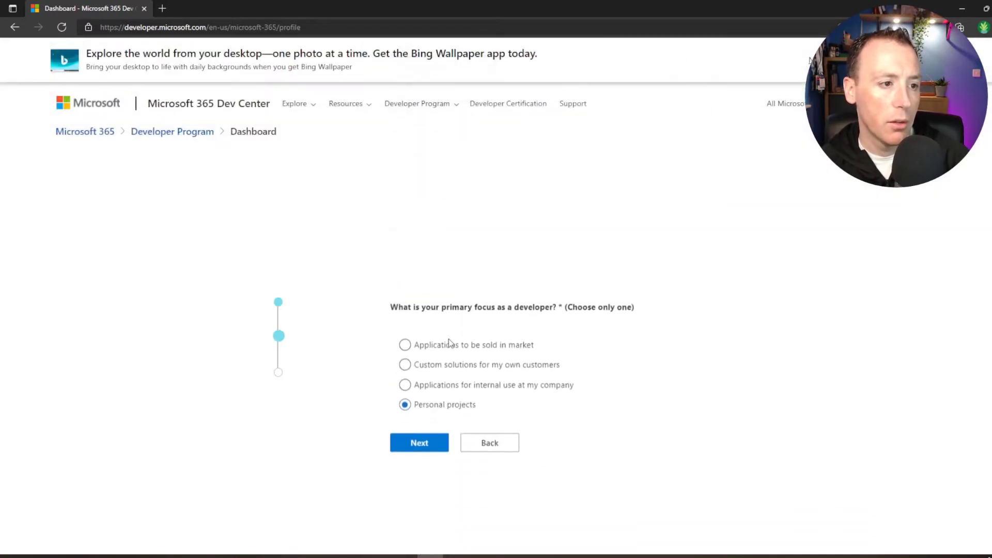
left_click(421, 436)
- Choose Microsoft Teams, Microsoft Graph and Power Platform as interests and save
scroll(545, 427, "down", 6)
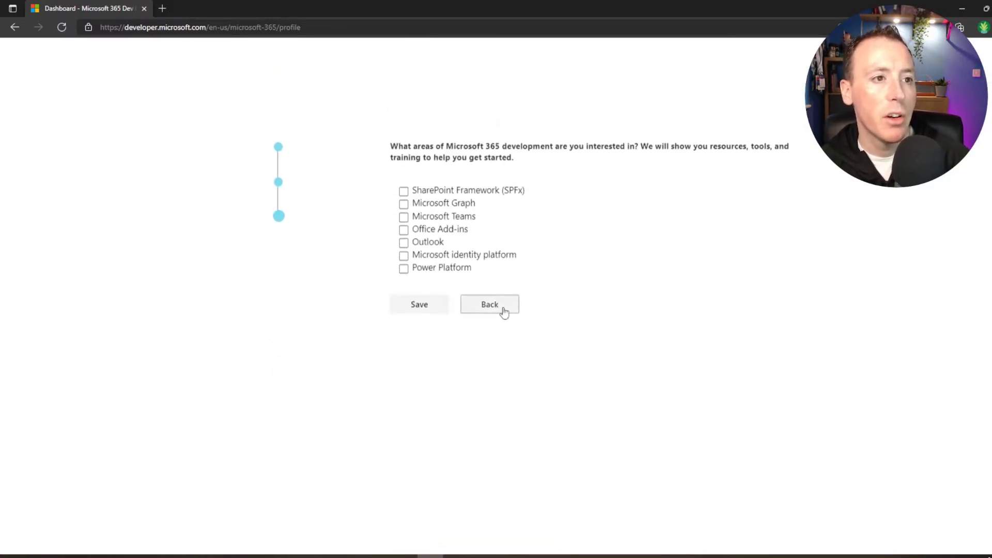
left_click(405, 217)
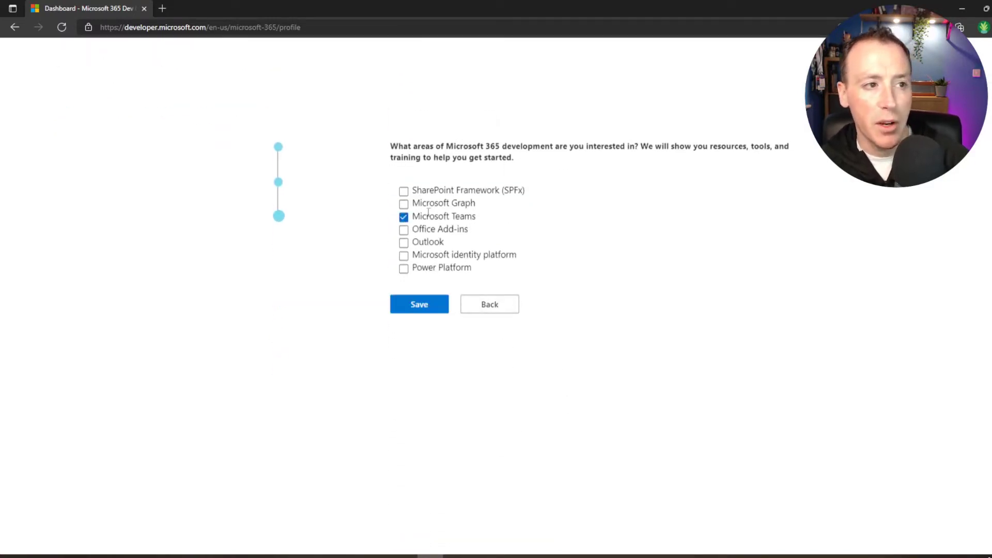
left_click(404, 204)
left_click(403, 270)
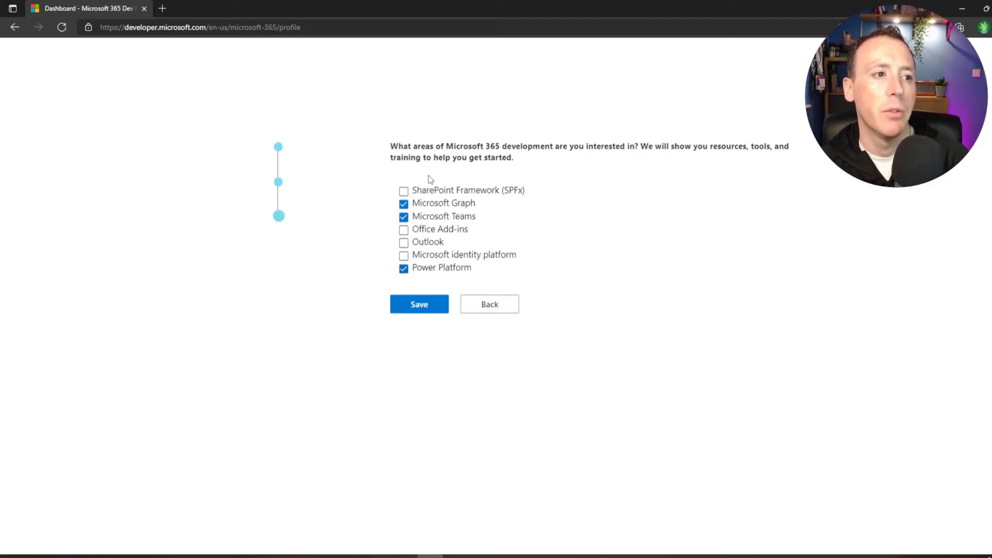
left_click(398, 310)
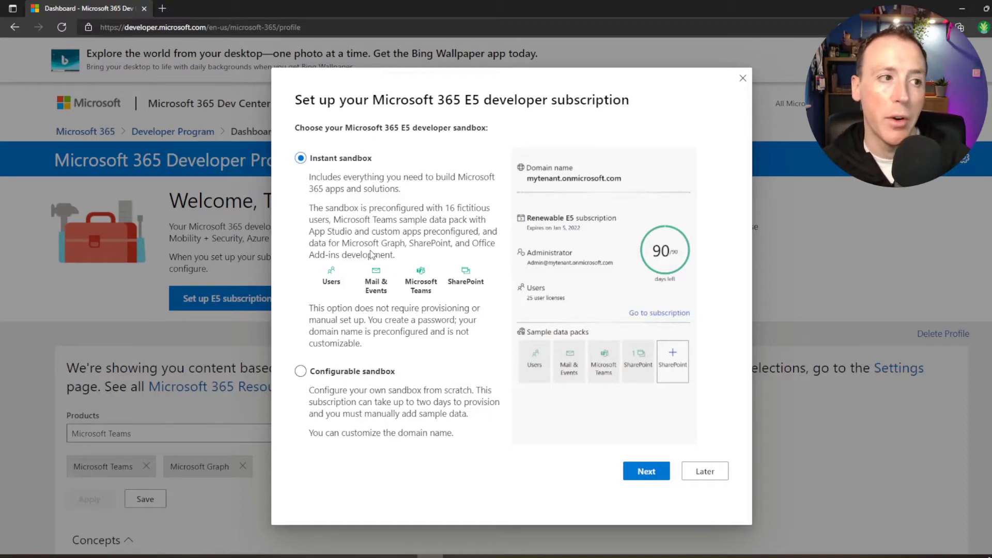
- Continue with the instant sandbox in the Europe / Middle East / Africa (Ireland) region
left_click(639, 471)
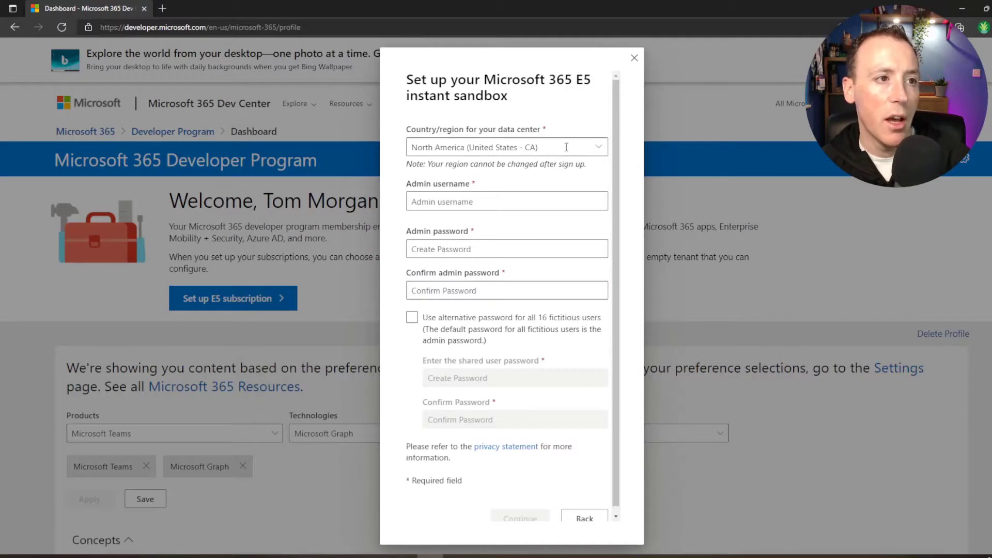
left_click(597, 148)
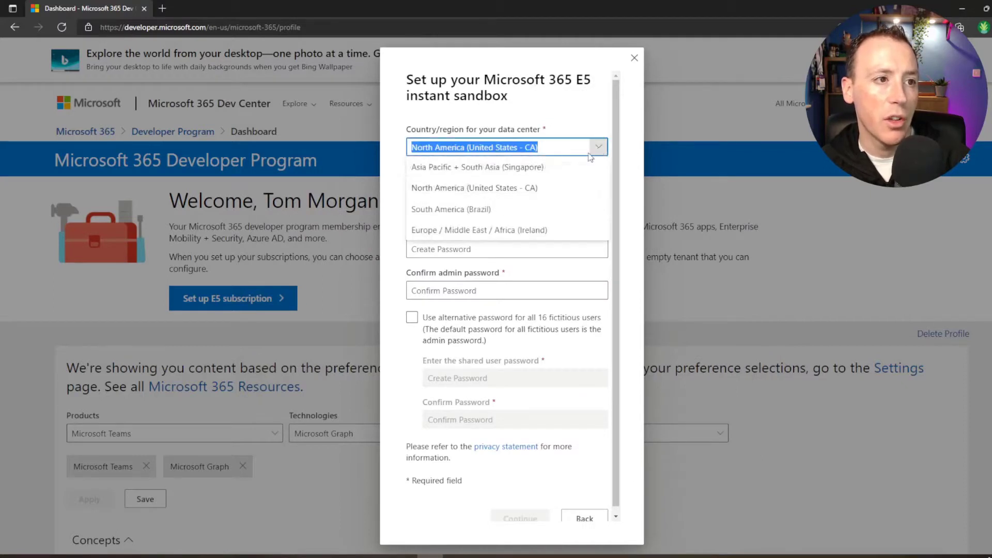
left_click(525, 230)
- Enter the admin username, set and confirm the admin password, then submit
left_click(513, 204)
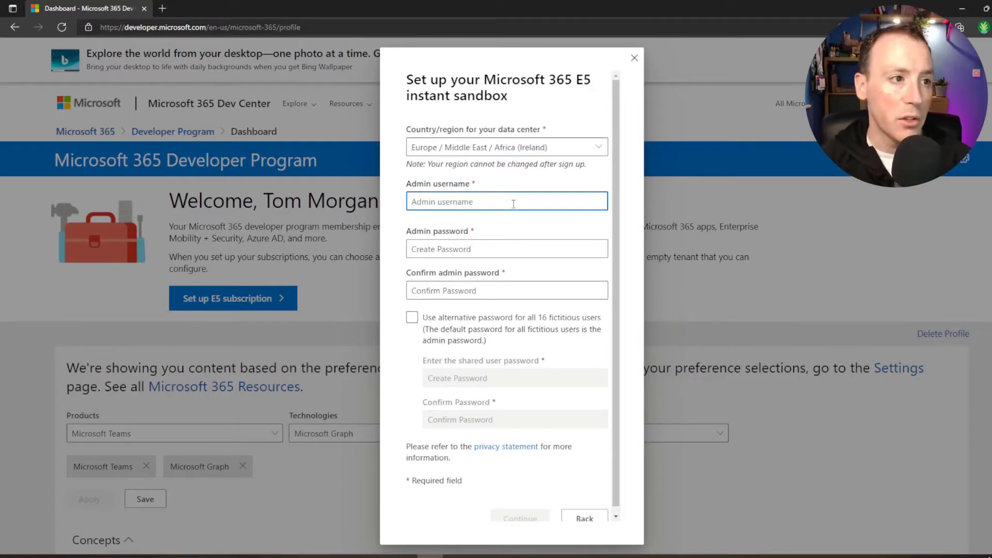
type("omm")
key("Tab")
type("P")
key("BackSpace")
key("BackSpace")
key("Tab")
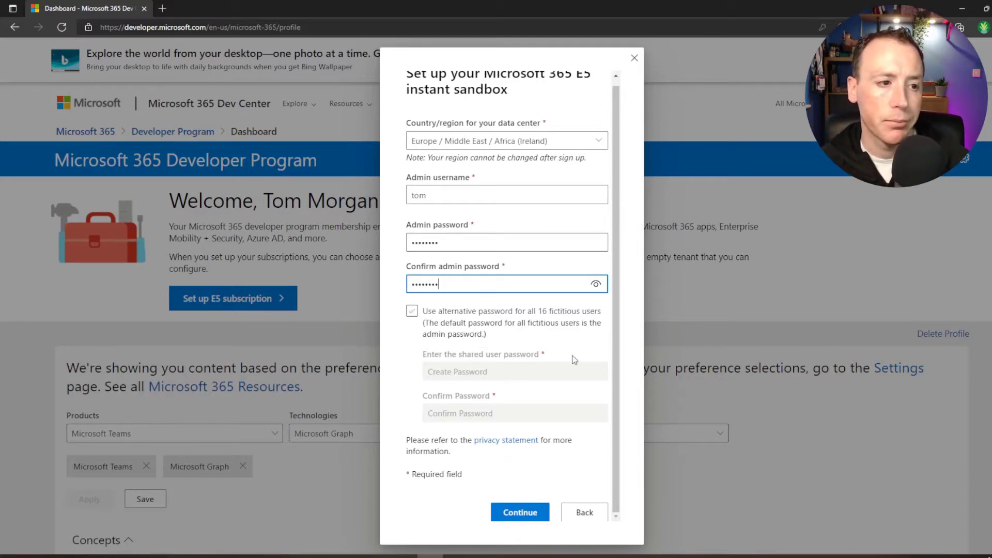
left_click(538, 510)
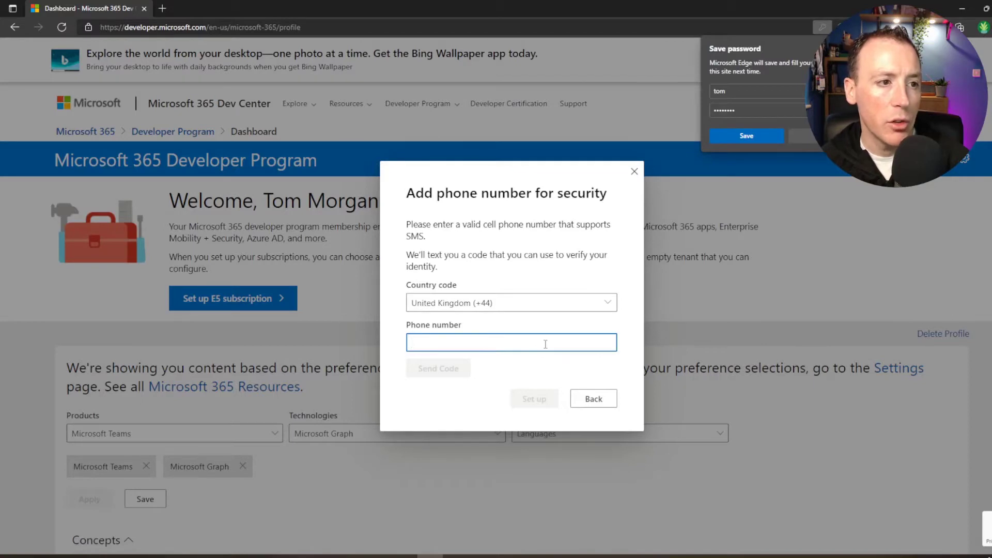
- Enter the security phone number and request a texted verification code
left_click(807, 136)
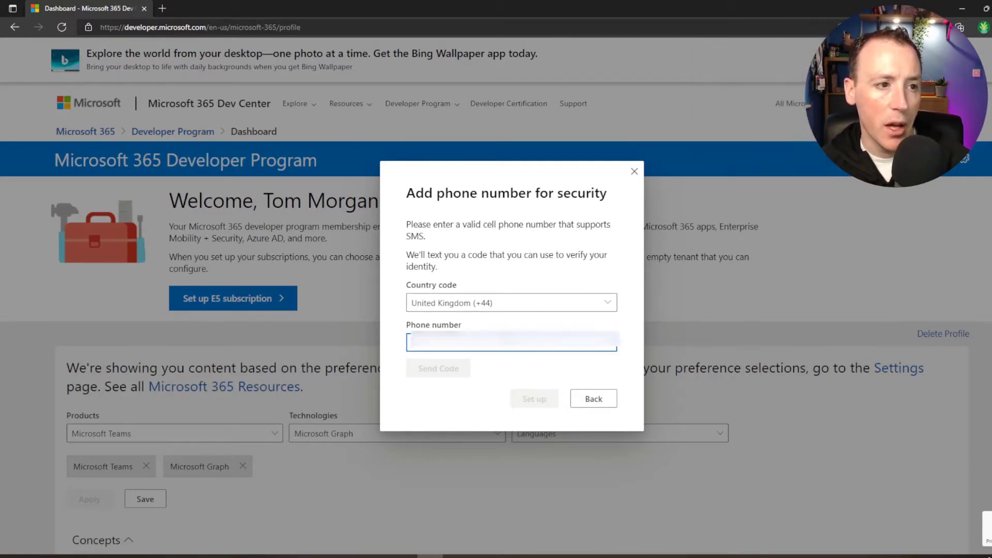
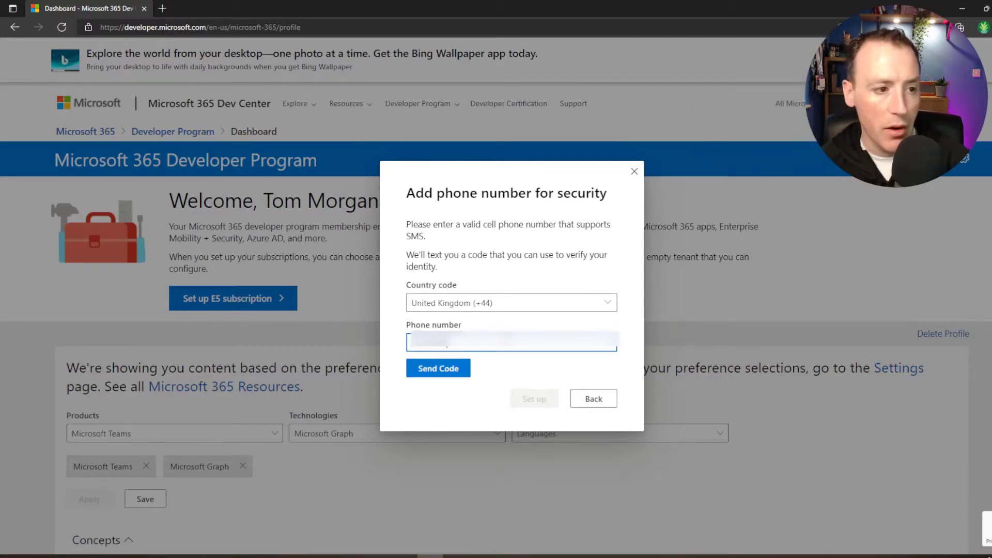
left_click(438, 368)
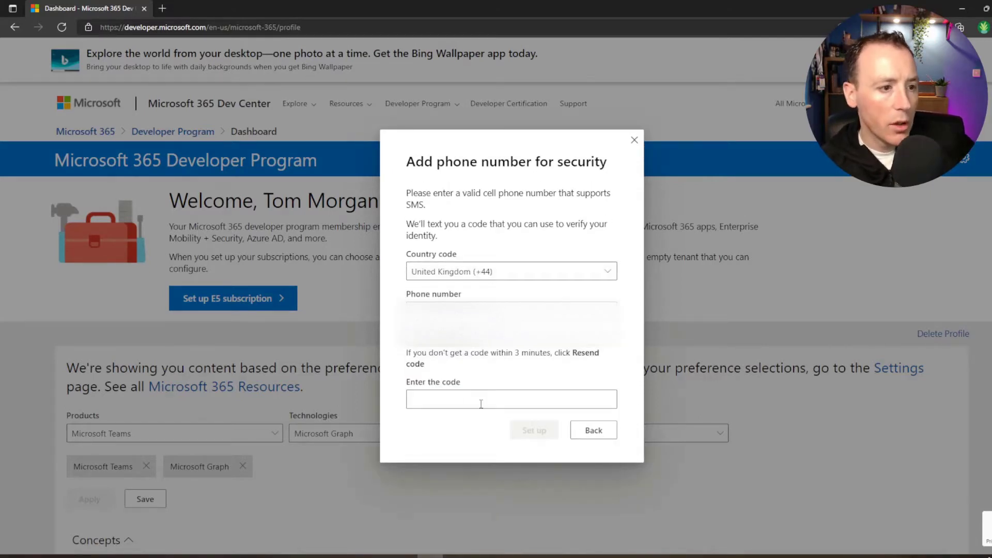
- Enter the received verification code and set up the developer subscription
left_click(481, 401)
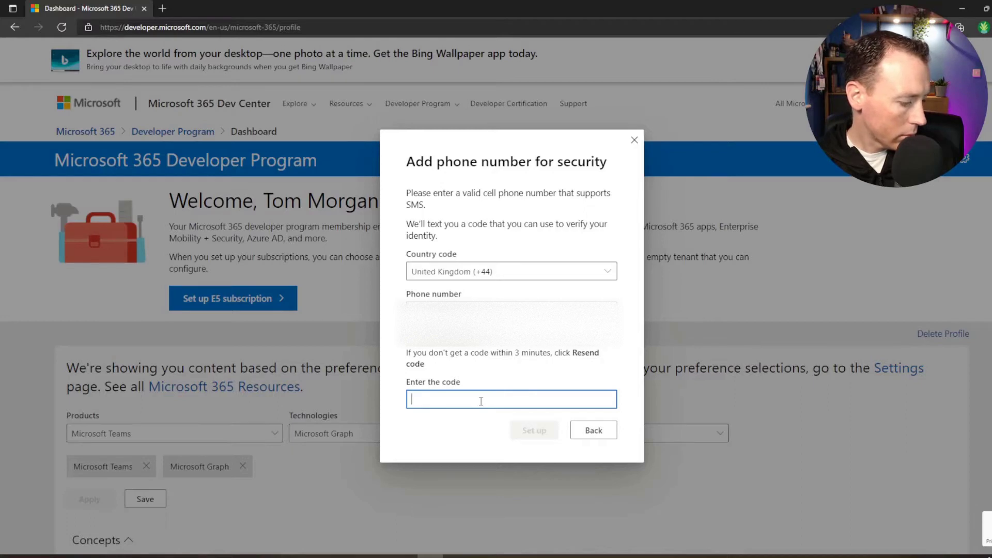
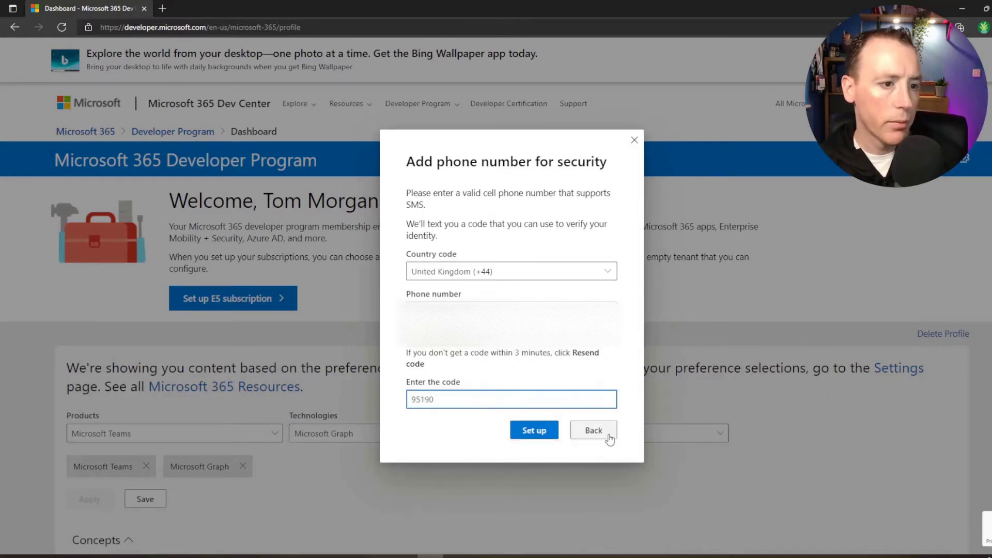
left_click(534, 434)
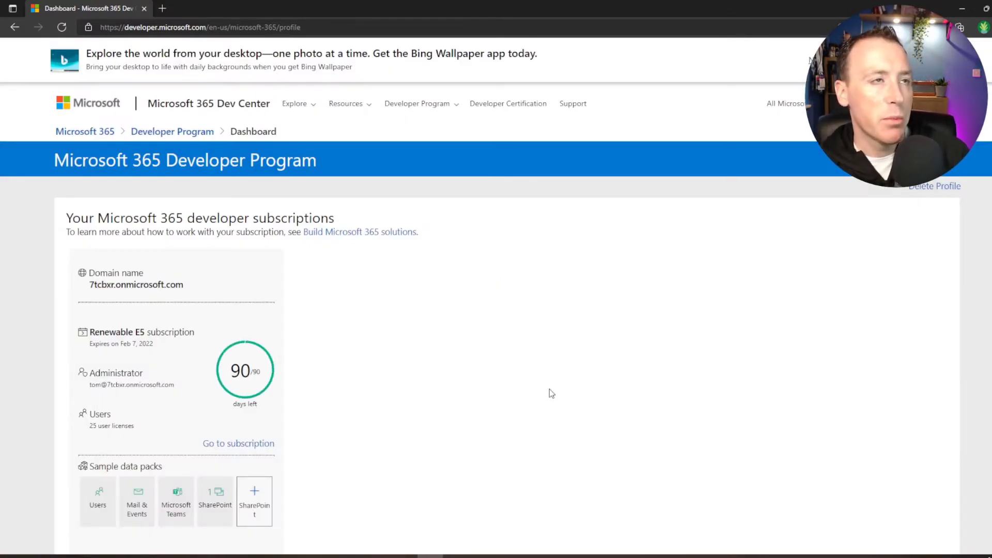
- Select the new tenant's domain name on the E5 subscription card
scroll(549, 388, "down", 2)
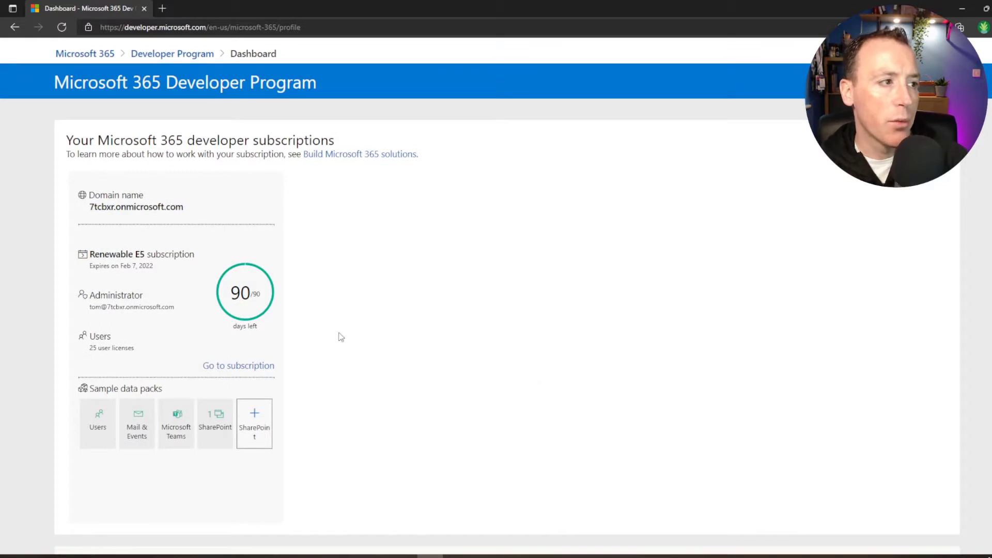
left_click_drag(90, 209, 200, 216)
key("ctrl+c")
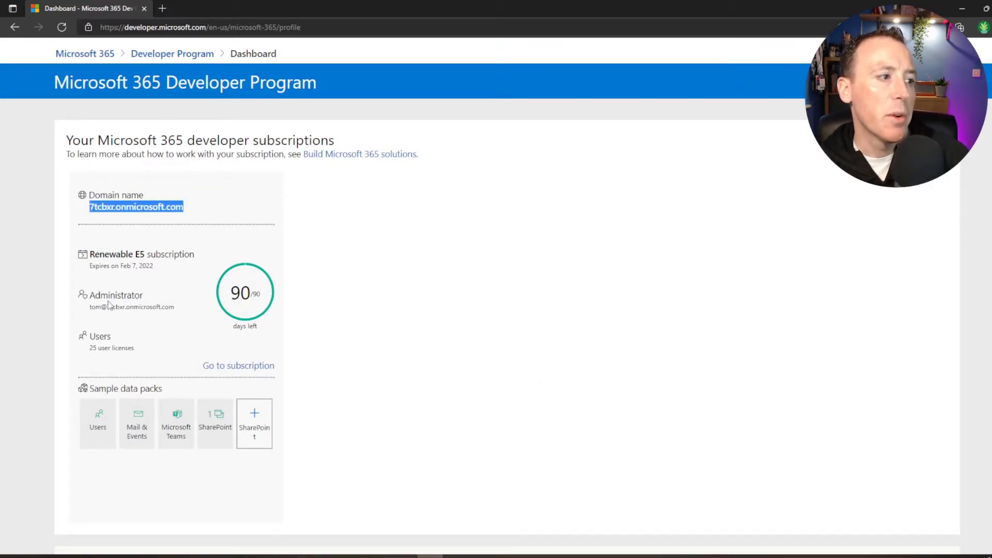
left_click(399, 436)
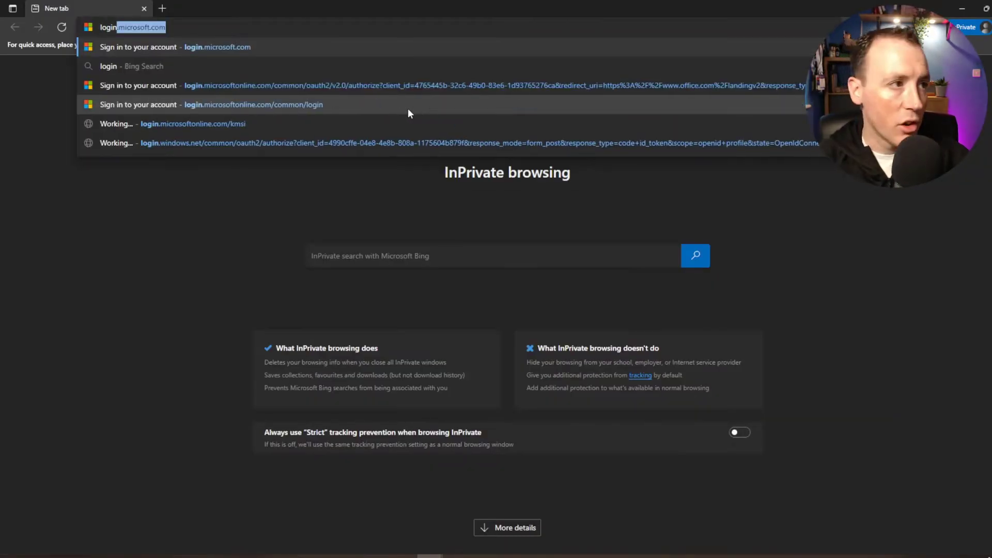
- Sign in at login.microsoft.com as the tenant admin, skip security setup, and stay signed in
key("Return")
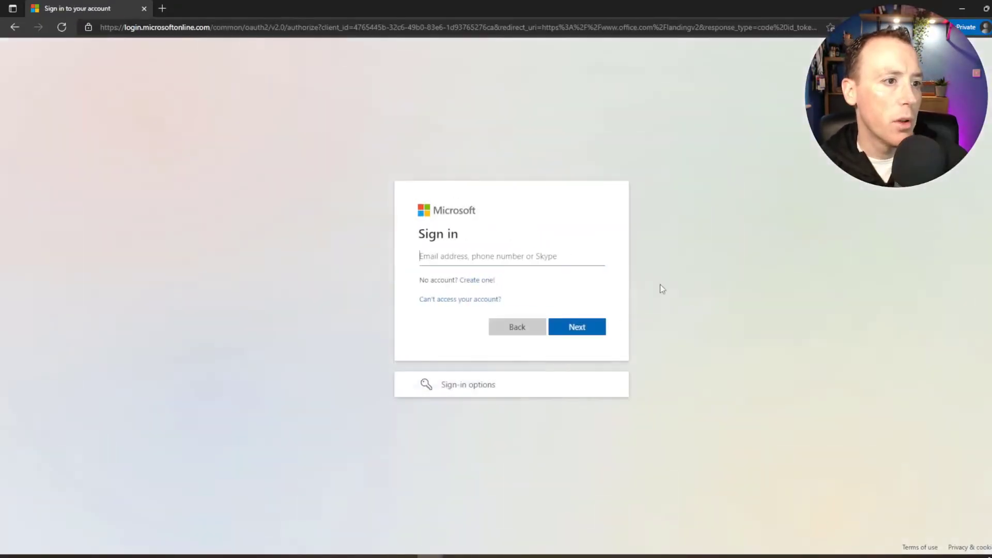
type("t")
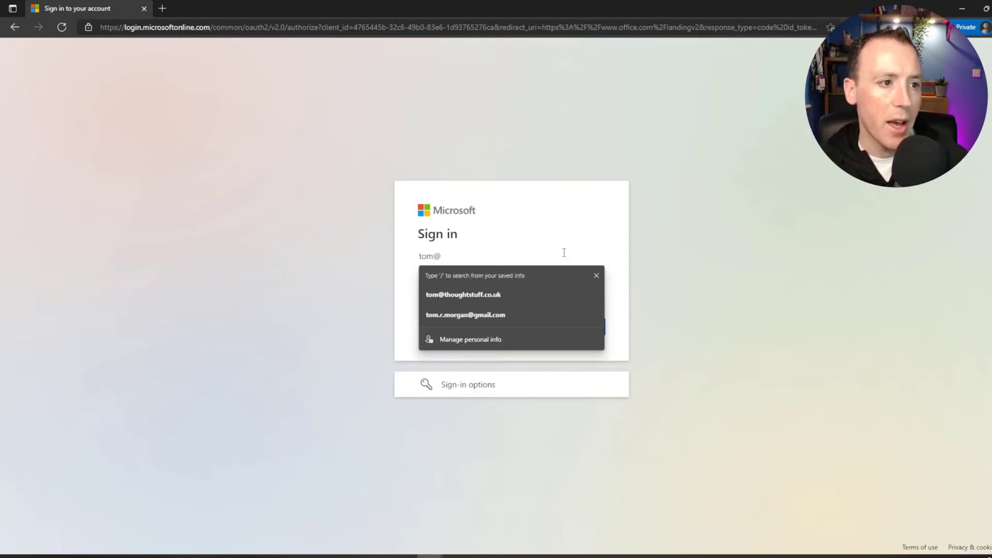
type("om@")
key("ctrl+v")
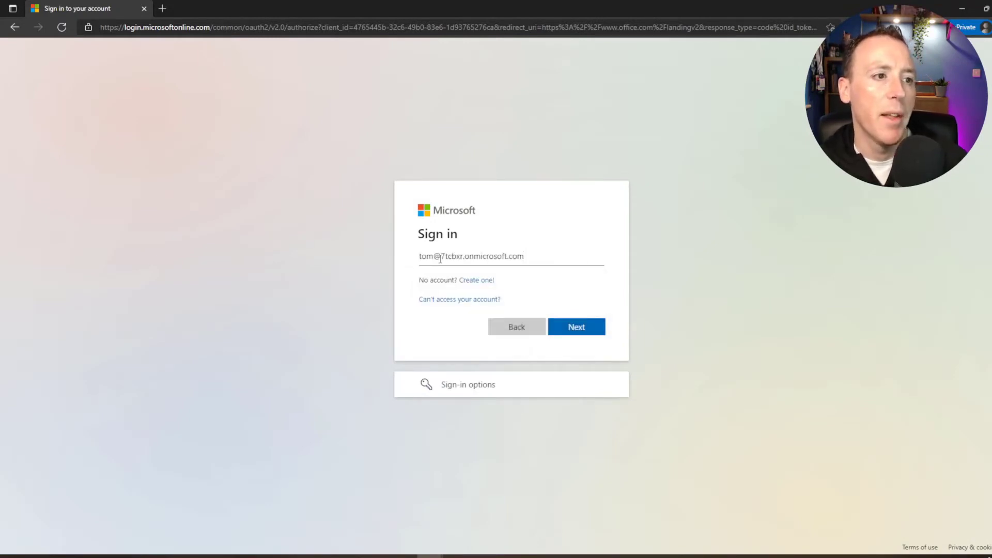
left_click(583, 327)
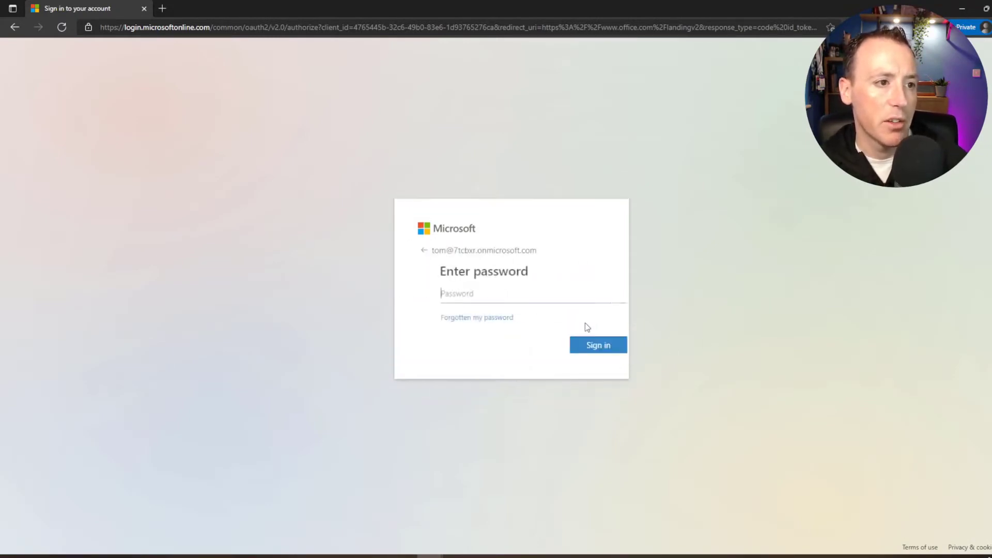
type("••")
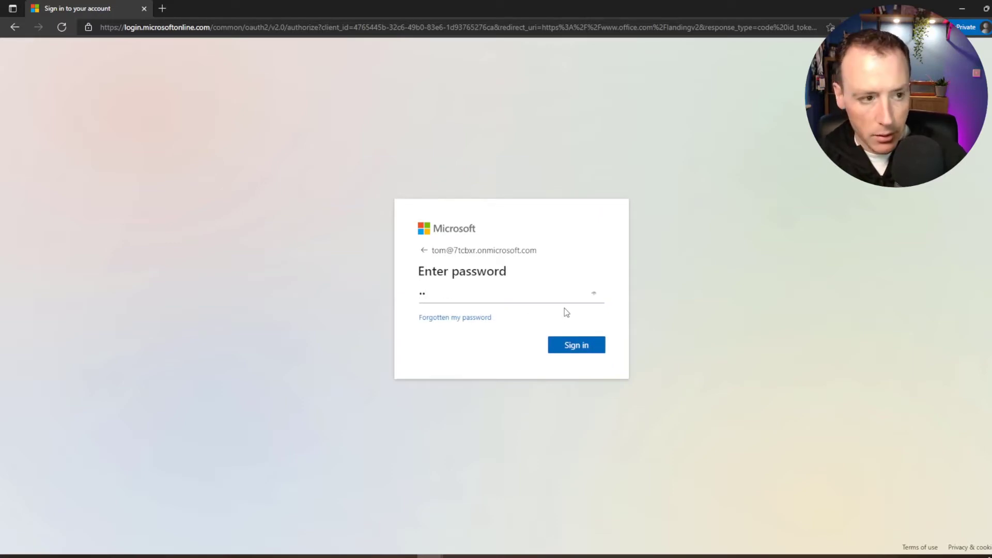
type("••••••")
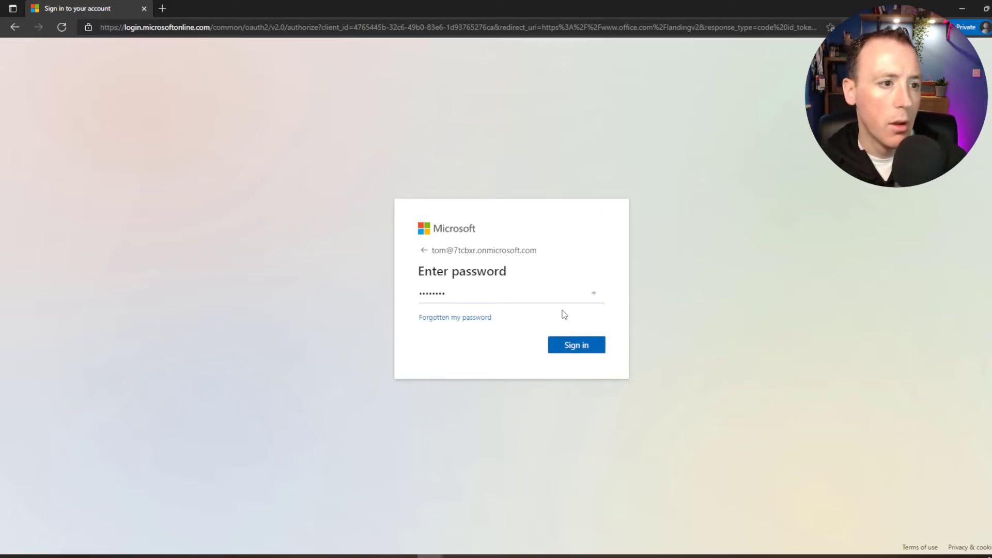
left_click(575, 346)
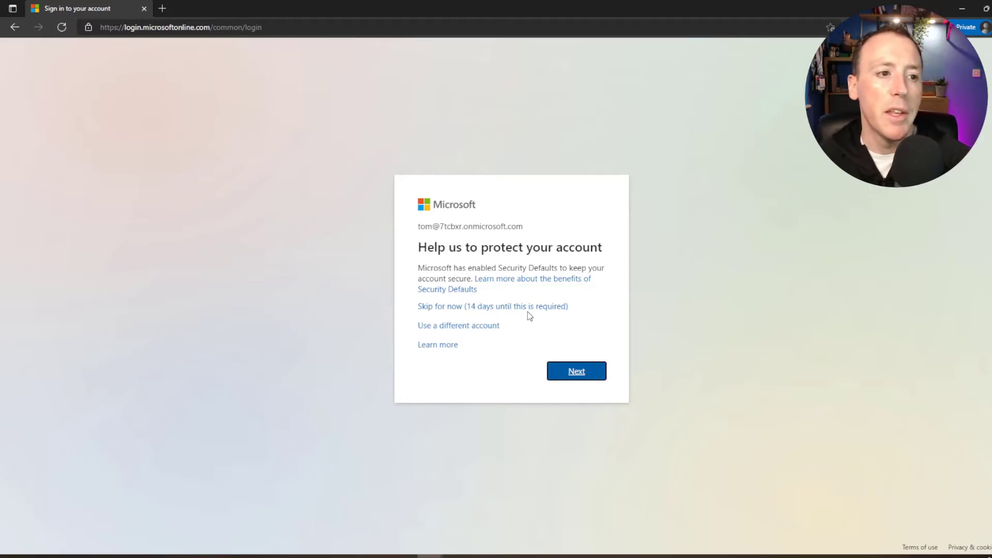
left_click(527, 308)
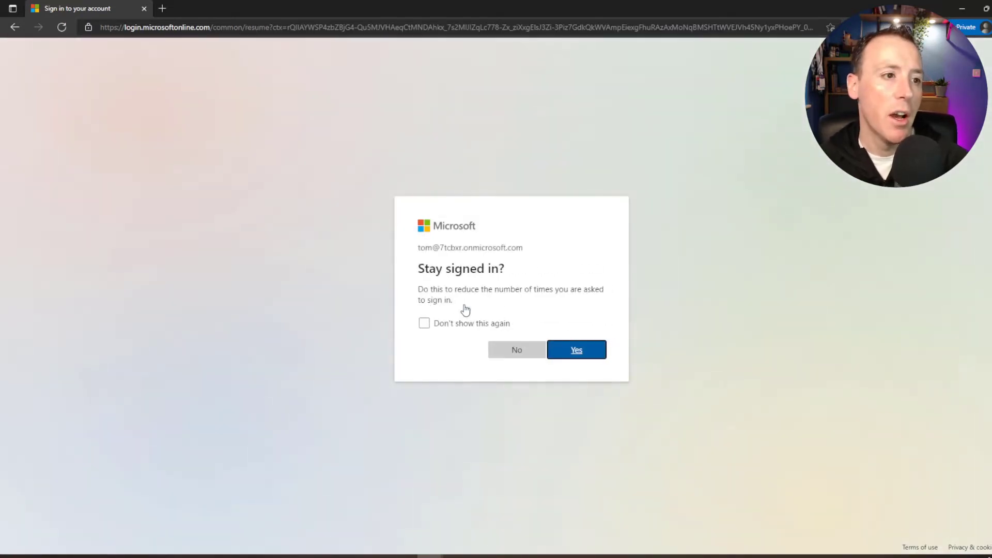
left_click(576, 356)
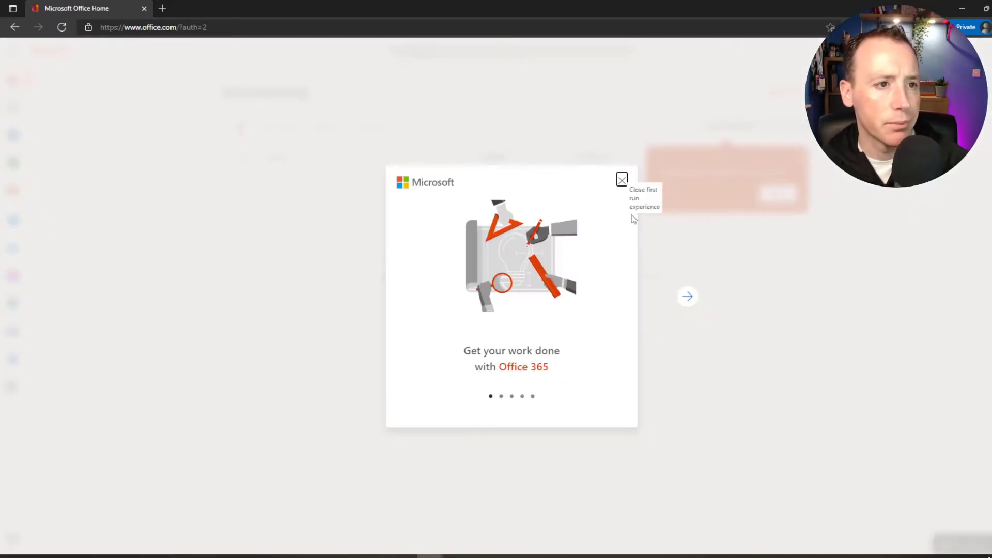
- Close the Office 365 first-run welcome dialog
left_click(621, 179)
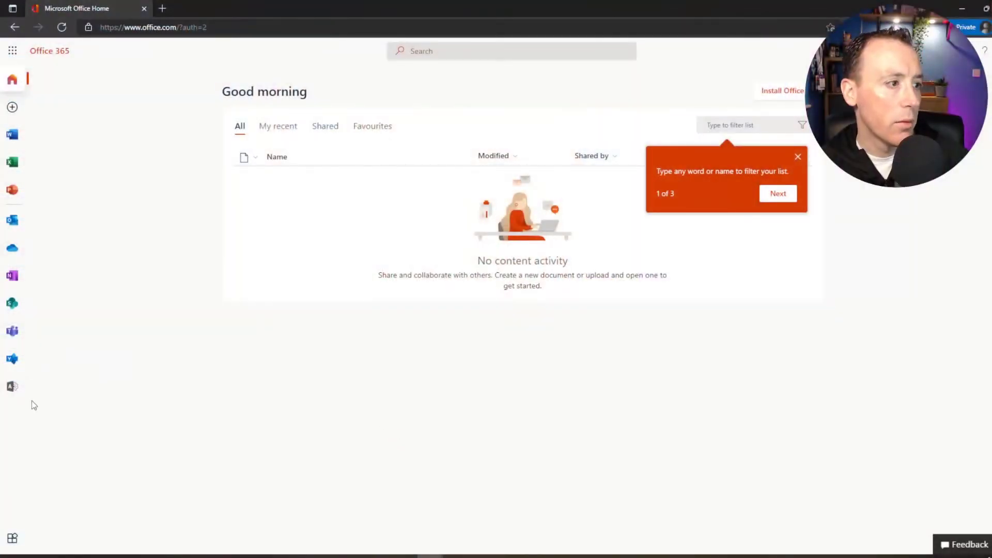
- Open the Microsoft 365 admin center and skip the account protection prompt
left_click(10, 386)
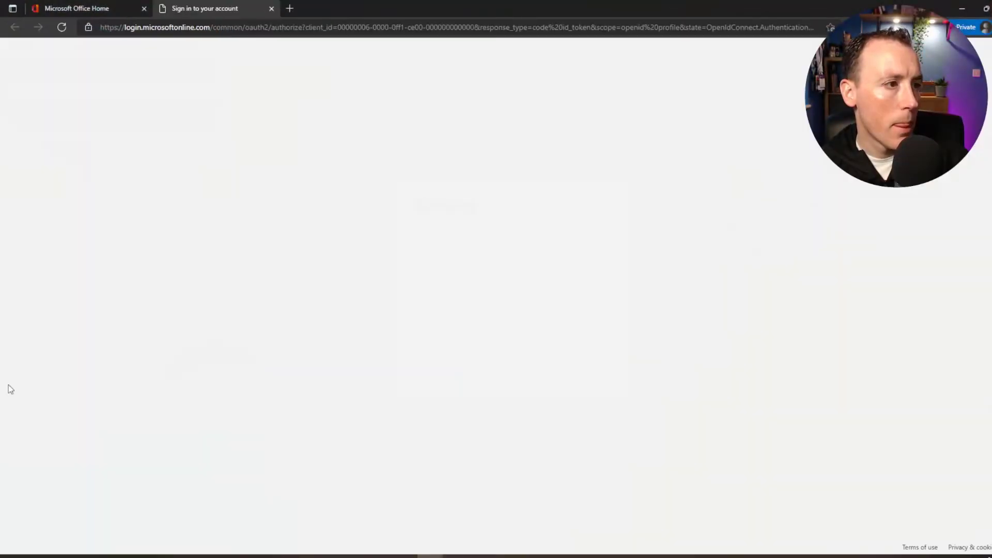
left_click(490, 310)
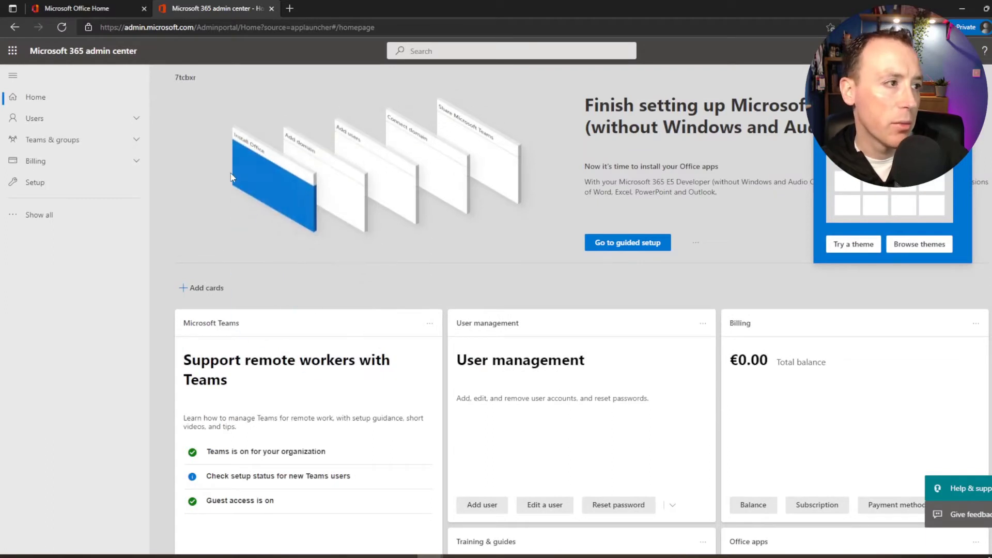
- Open the Teams admin center from the admin centers list and expand Users
left_click(23, 214)
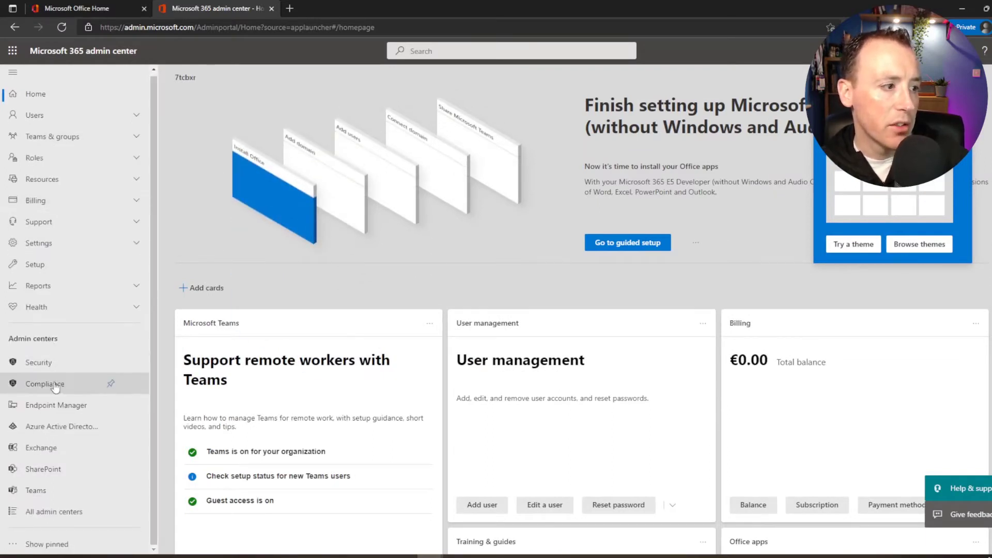
left_click(46, 492)
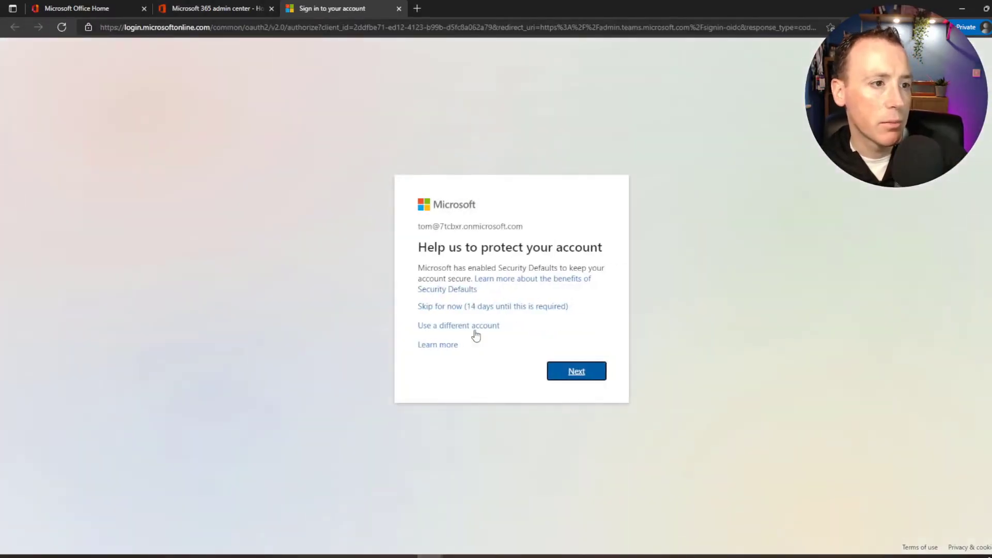
left_click(539, 307)
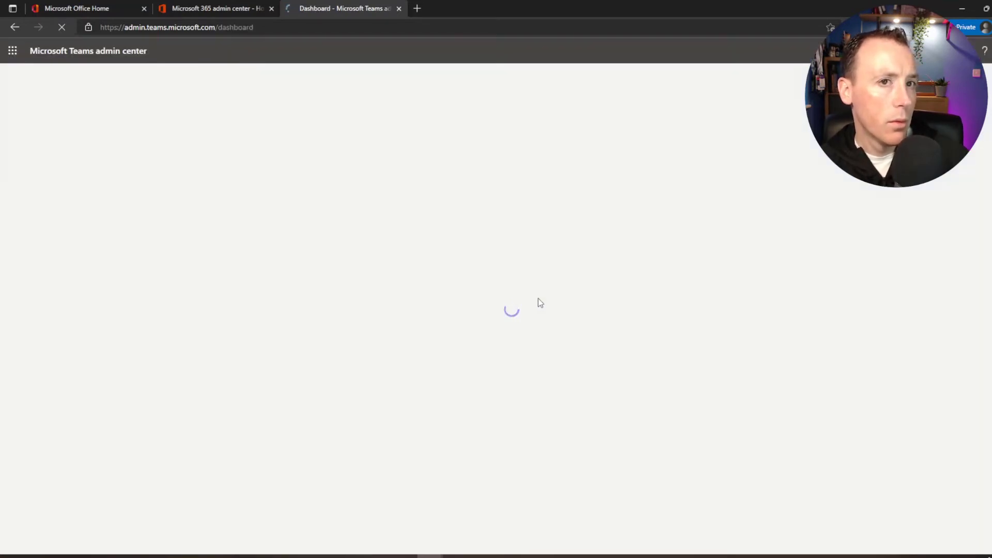
left_click(34, 138)
left_click(566, 428)
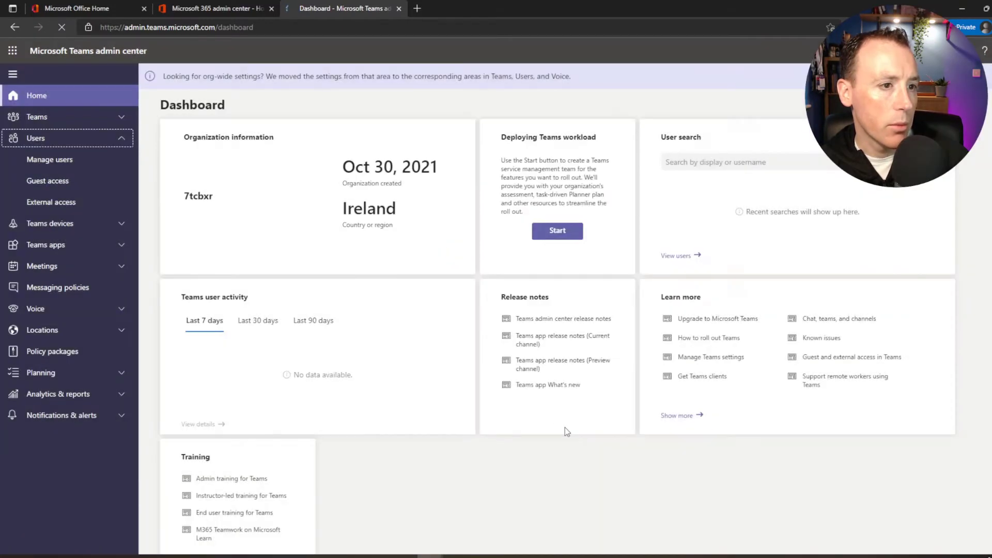
left_click(56, 164)
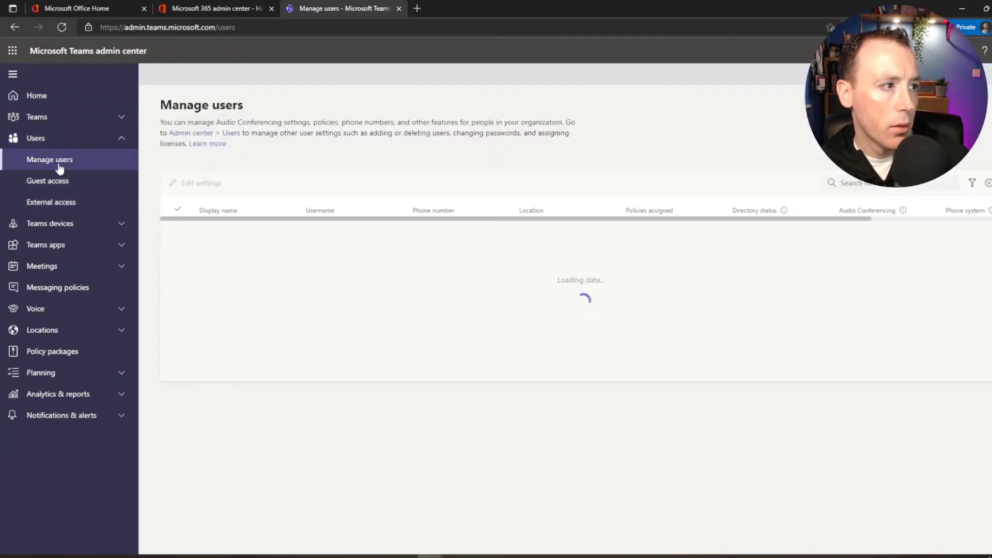
scroll(511, 336, "down", 5)
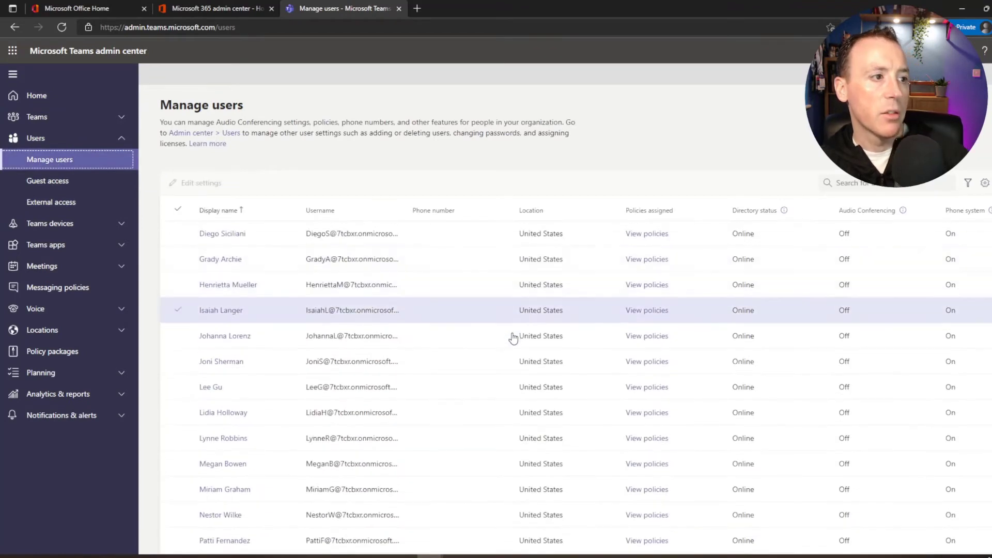
scroll(467, 358, "up", 3)
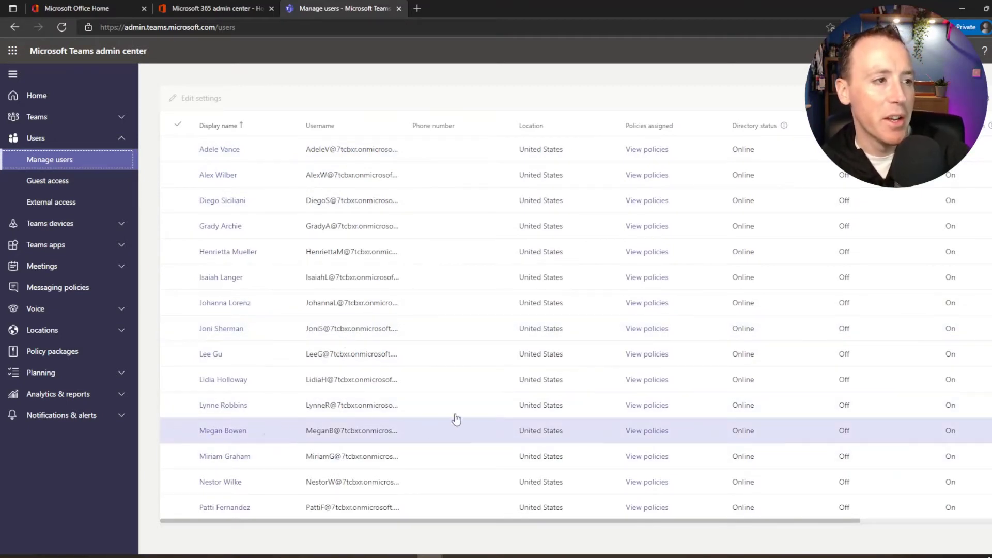
scroll(454, 416, "up", 2)
scroll(491, 273, "down", 1)
scroll(497, 279, "up", 1)
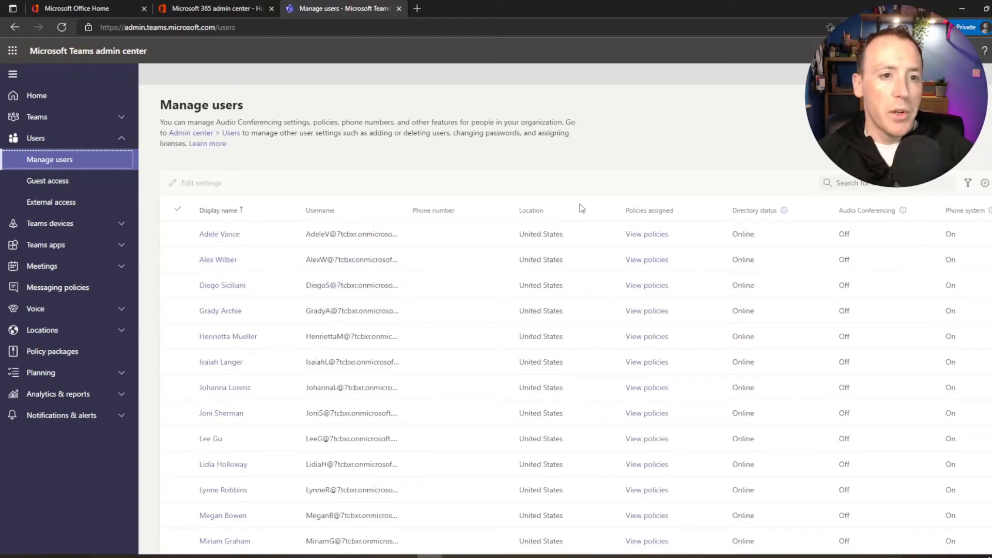
scroll(566, 222, "down", 1)
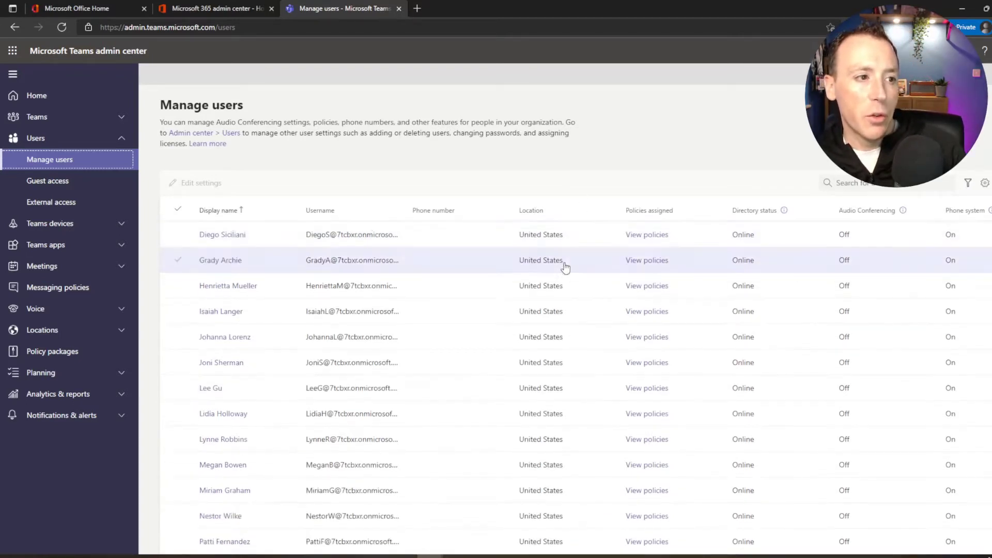
scroll(566, 266, "down", 1)
scroll(497, 317, "up", 3)
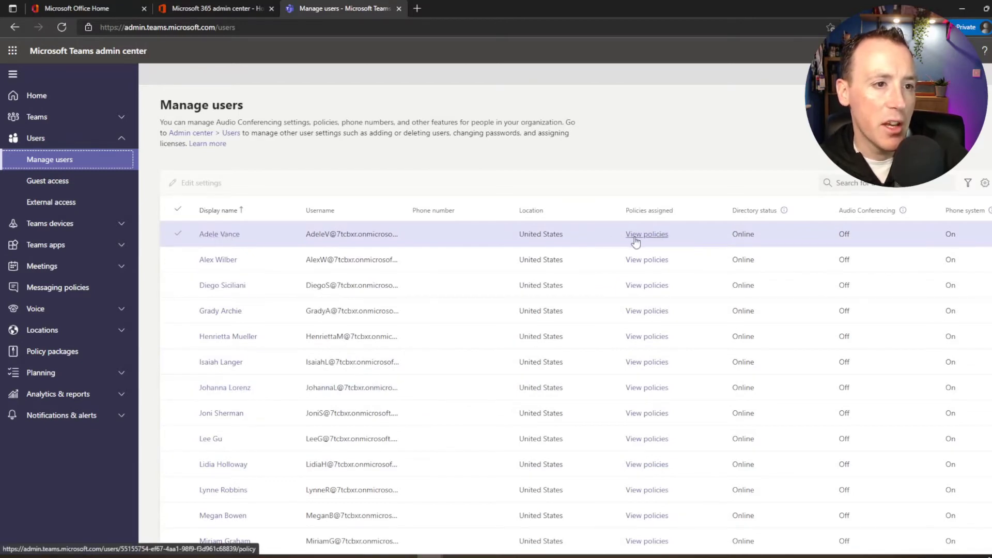
- Look through the demo user's assigned policies, then open the Teams apps Setup policies list
left_click(638, 236)
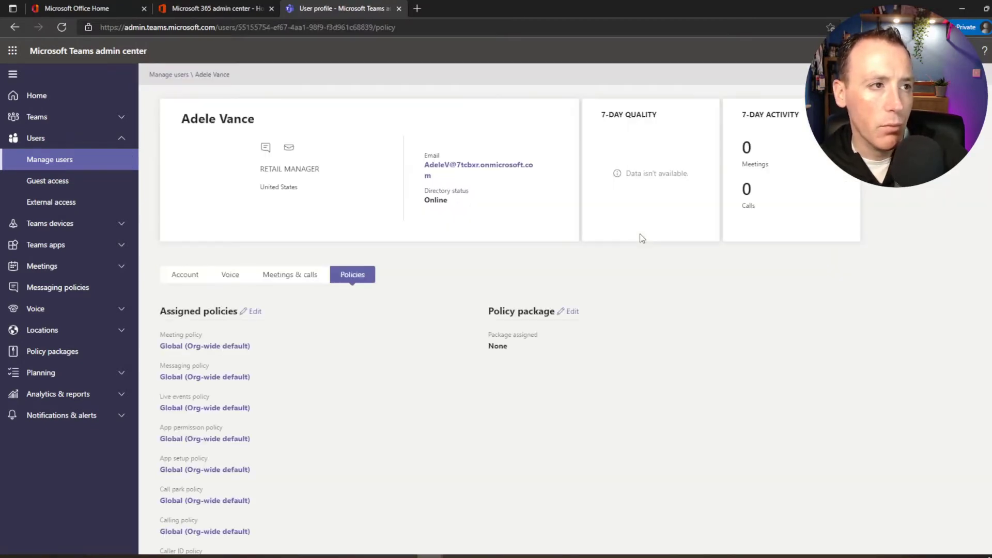
scroll(310, 428, "down", 5)
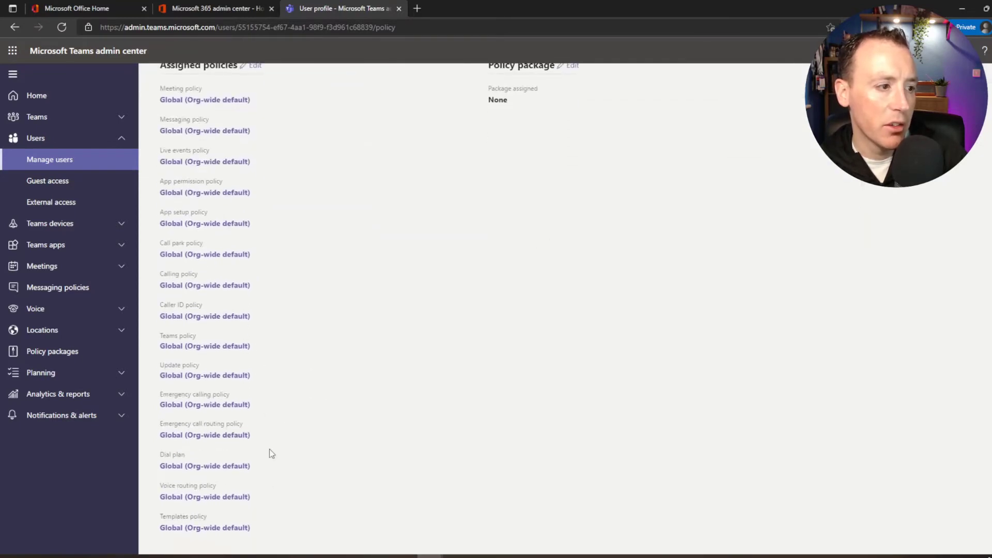
scroll(274, 489, "up", 5)
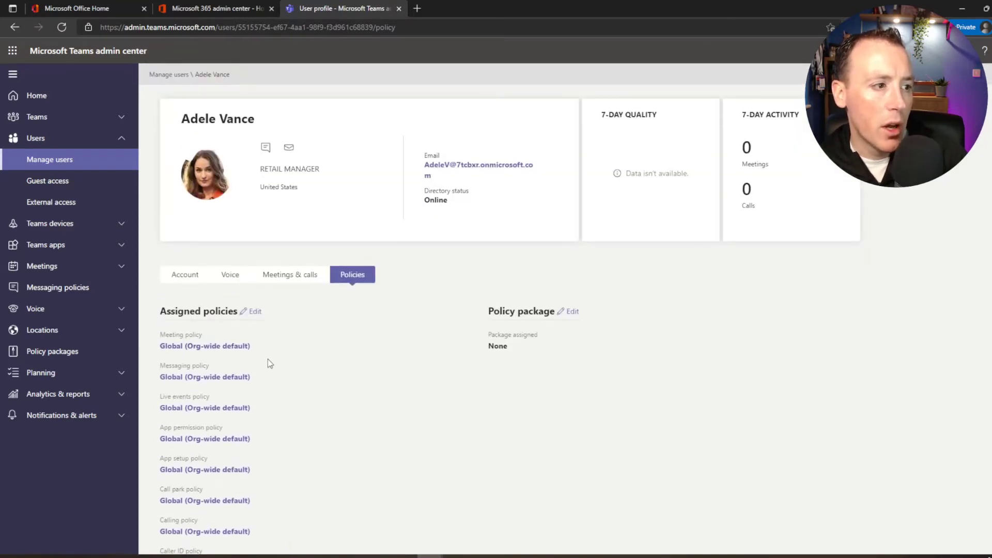
scroll(267, 358, "down", 5)
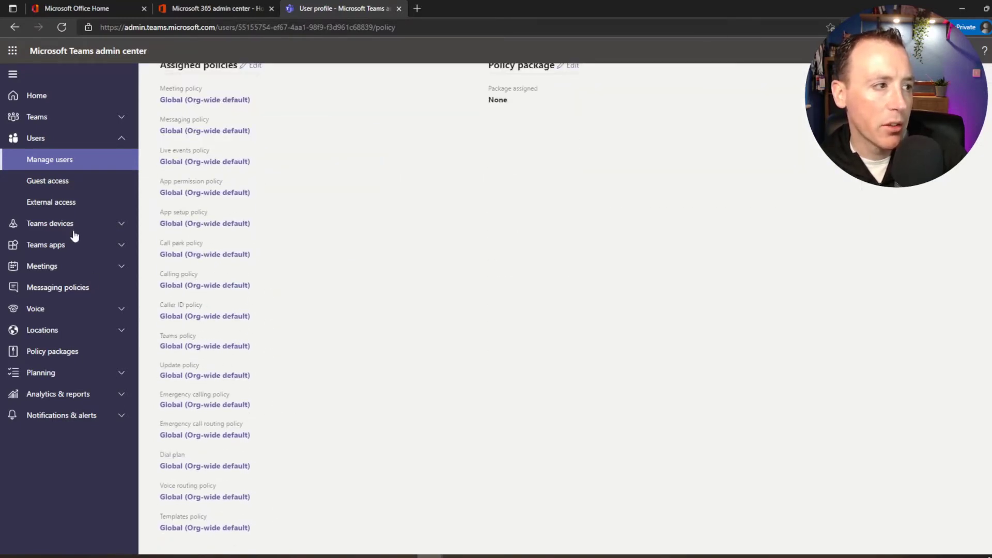
scroll(331, 303, "up", 5)
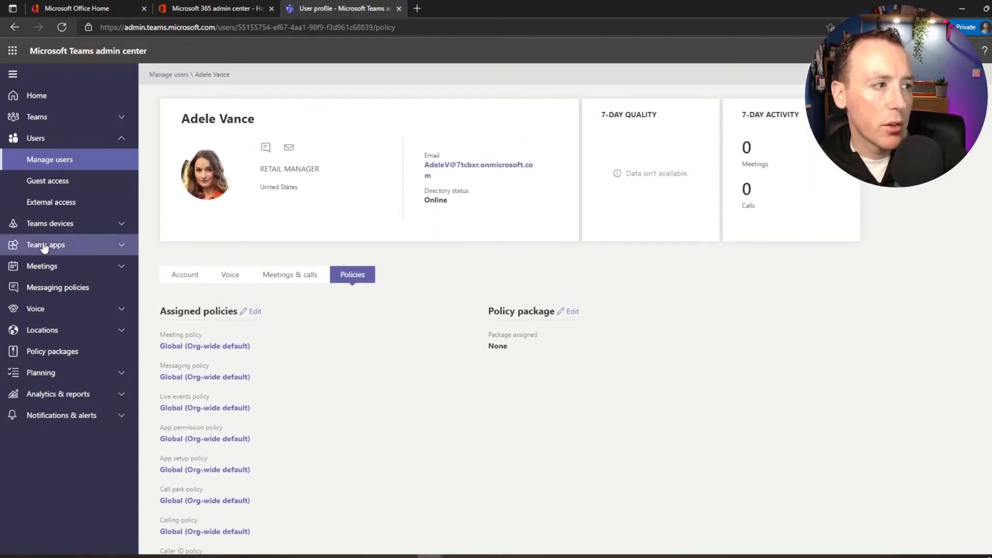
left_click(44, 247)
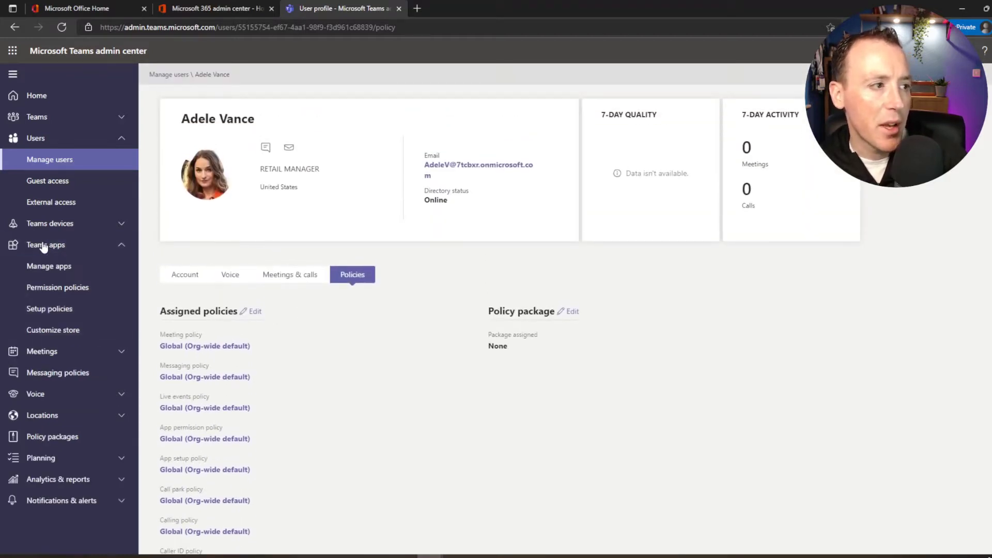
left_click(59, 313)
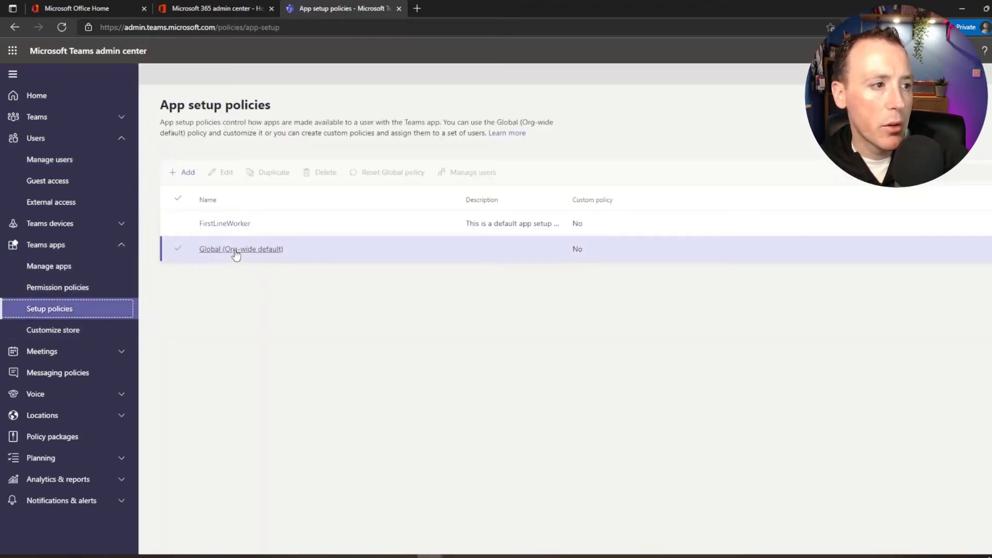
- Turn Upload custom apps On in the Global (Org-wide default) setup policy and save it
left_click(236, 250)
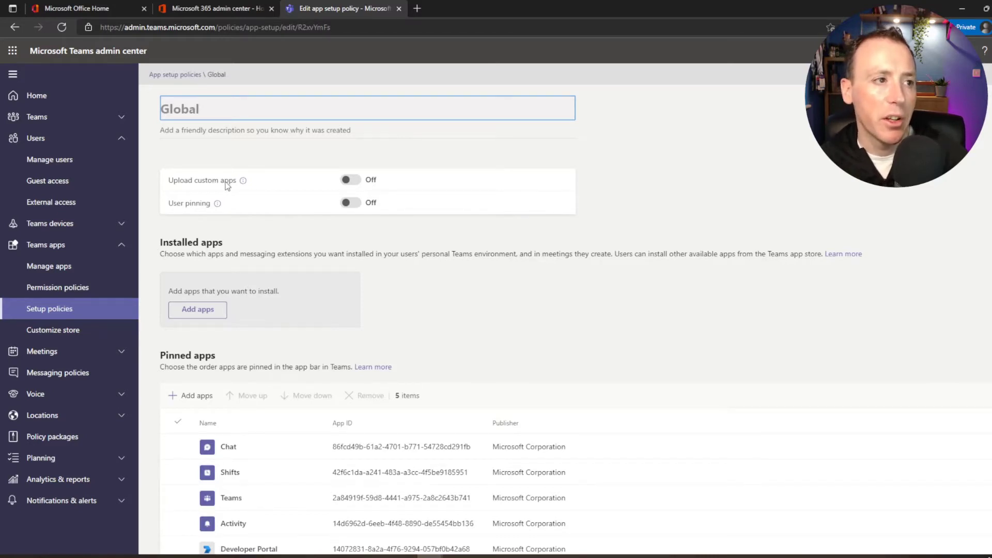
left_click(350, 180)
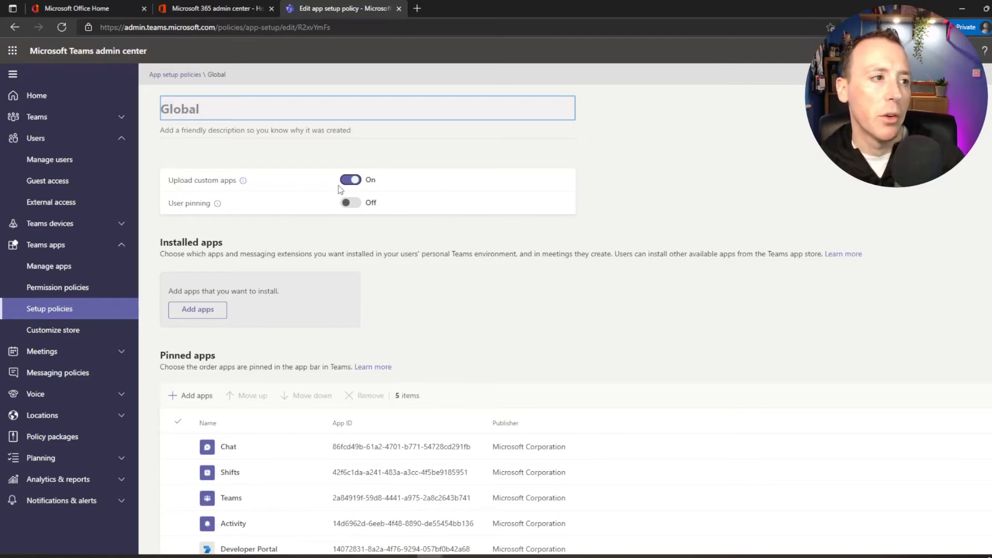
scroll(509, 289, "down", 2)
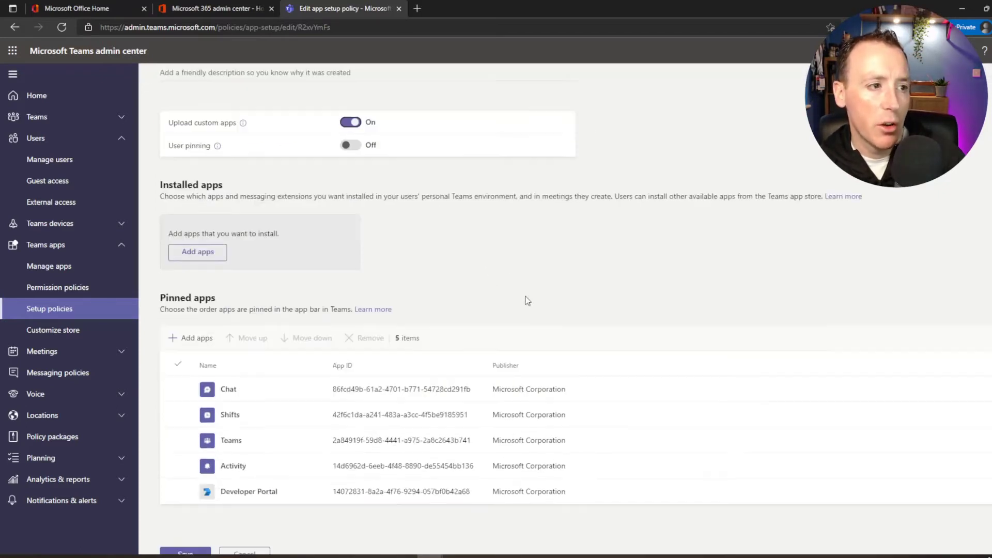
left_click(178, 525)
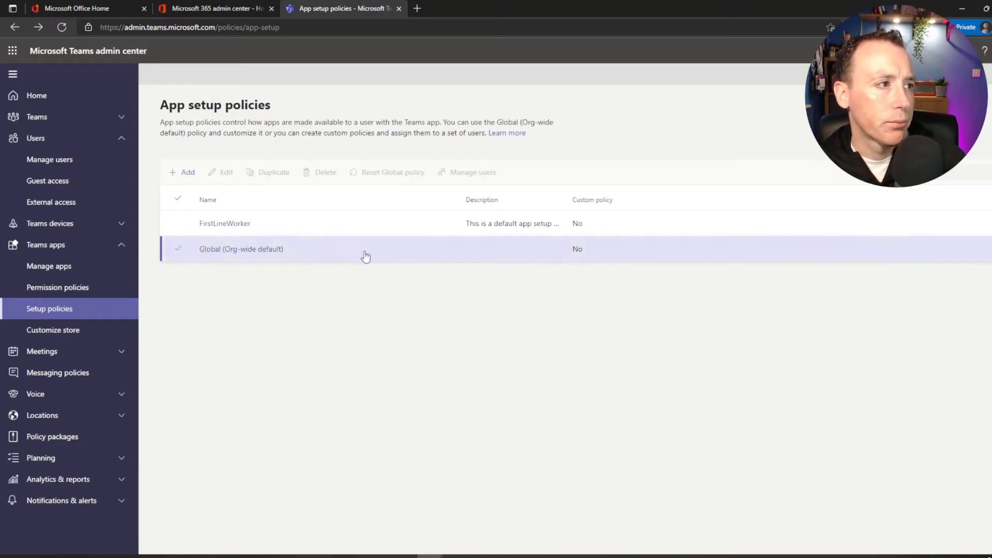
- Open the demo user's profile from Manage users and copy their Email link address
left_click(64, 161)
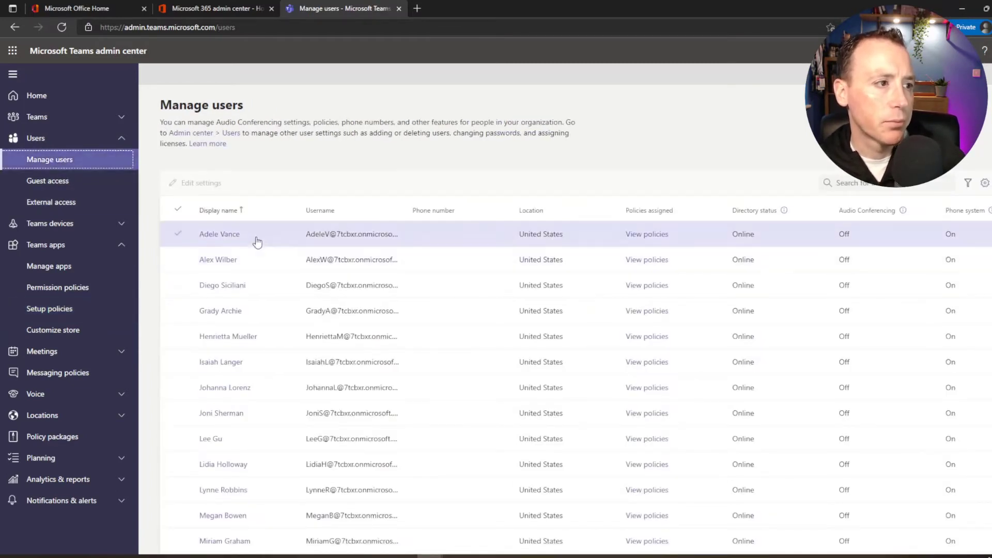
left_click(350, 237)
left_click(350, 237)
left_click(220, 234)
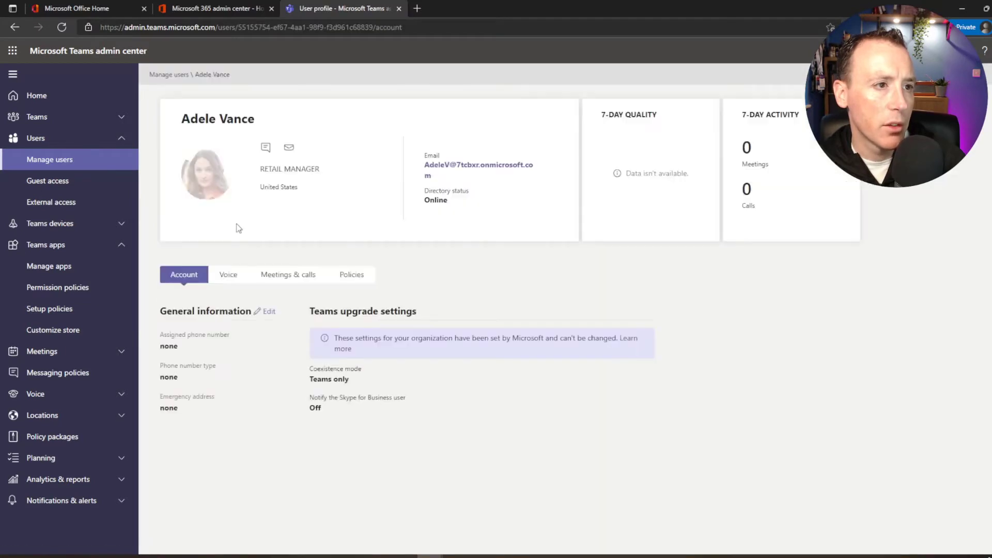
right_click(481, 169)
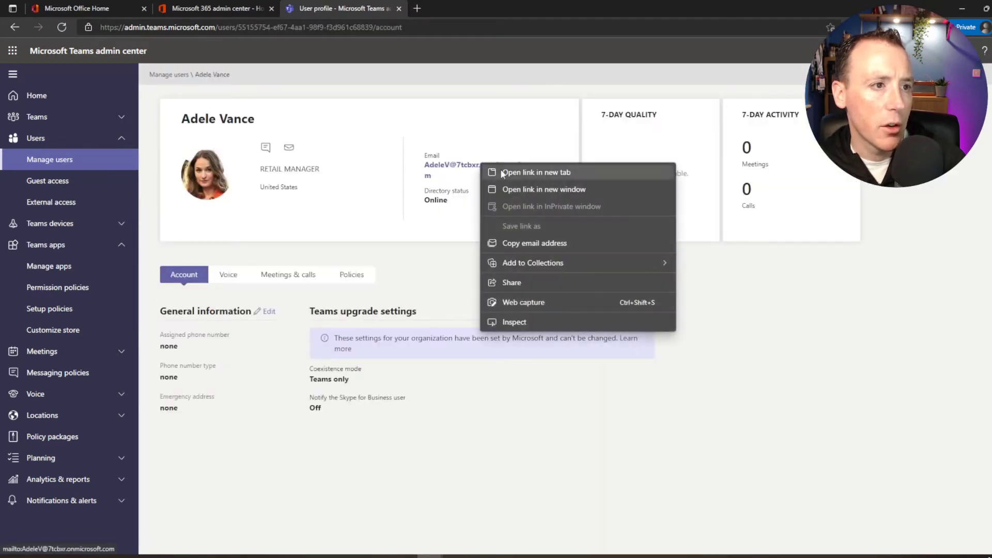
left_click(572, 241)
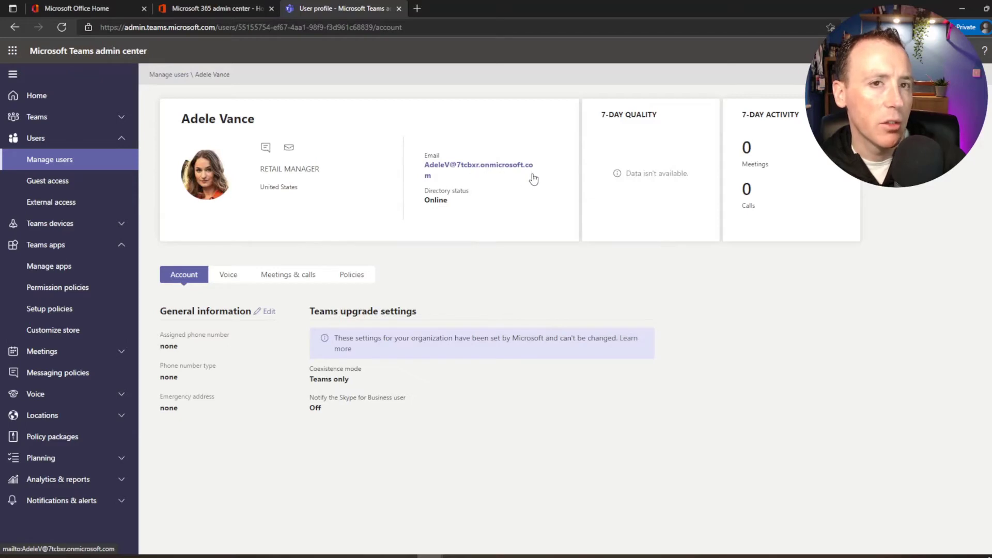
- Go to teams.microsoft.com in a new browser tab
left_click(416, 11)
type("teams")
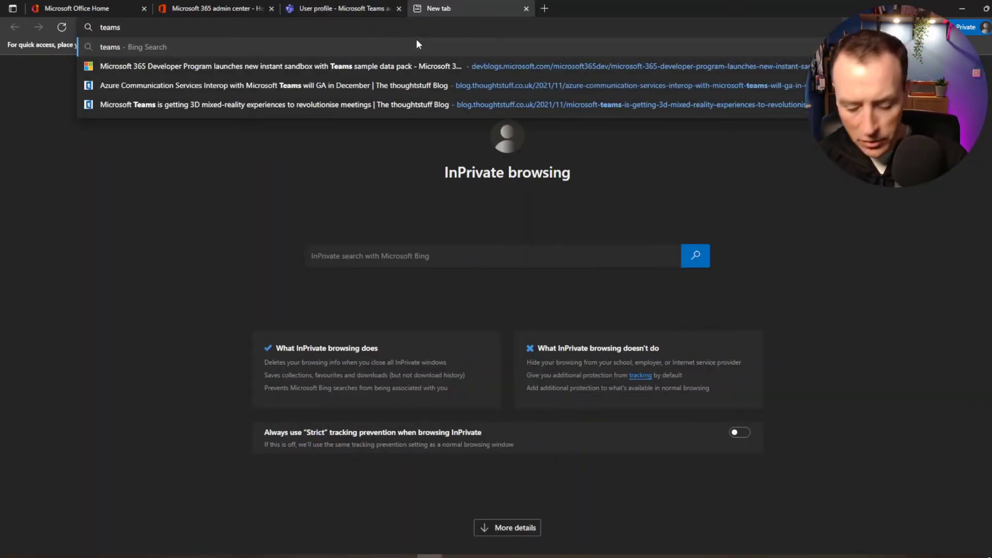
type(".microsoft.com")
key("Return")
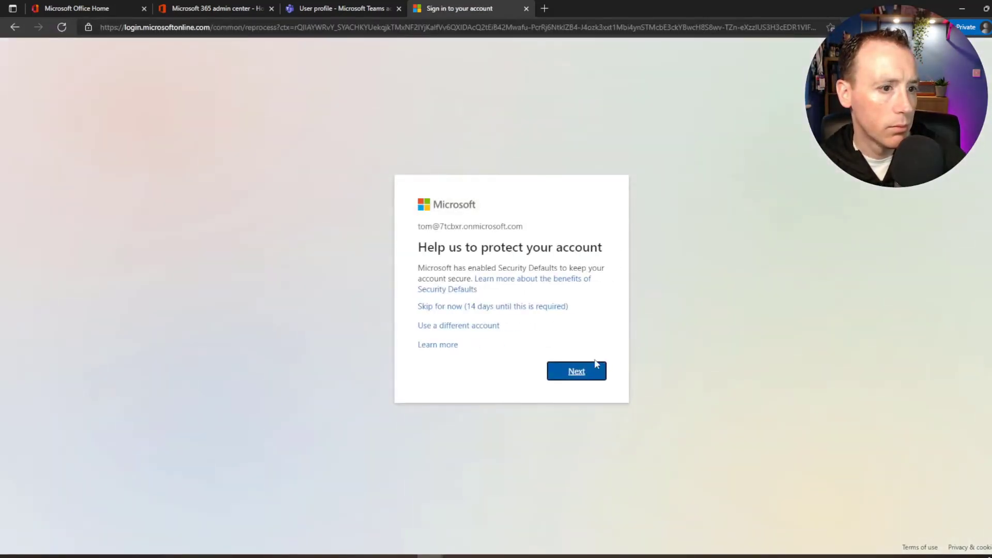
- Sign in as the demo user with the copied email and password, skipping security setup
left_click(455, 326)
left_click(495, 327)
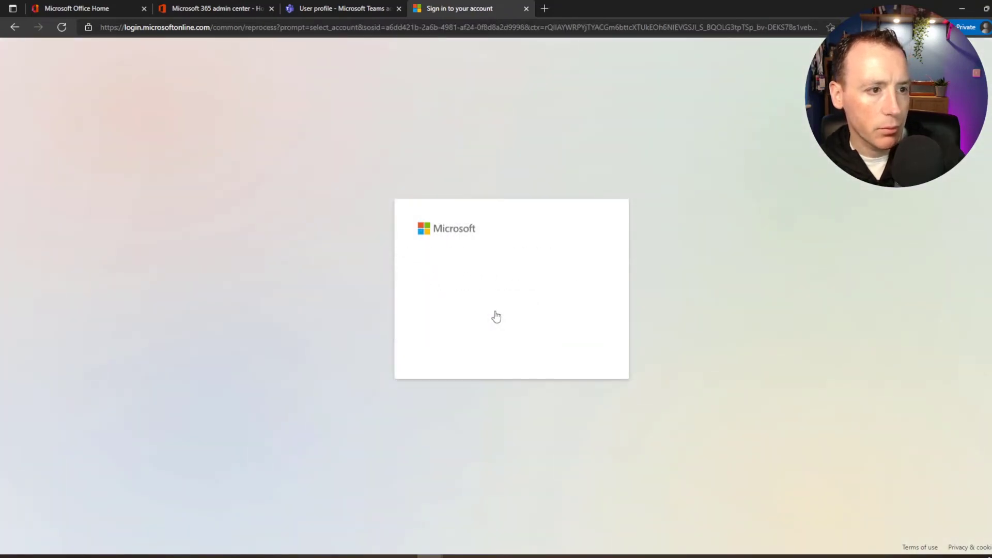
key("ctrl+v")
left_click(585, 323)
type("••••••••")
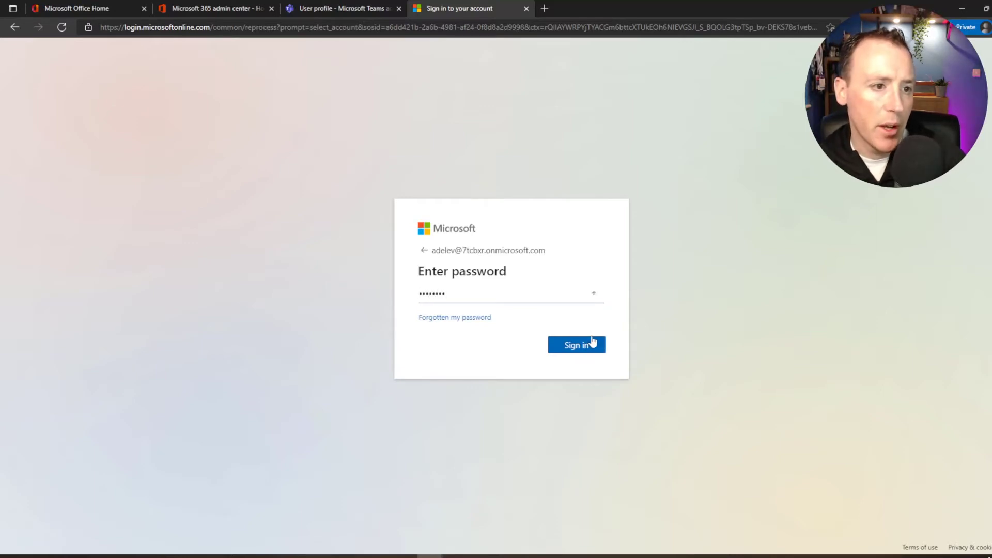
left_click(592, 344)
left_click(477, 307)
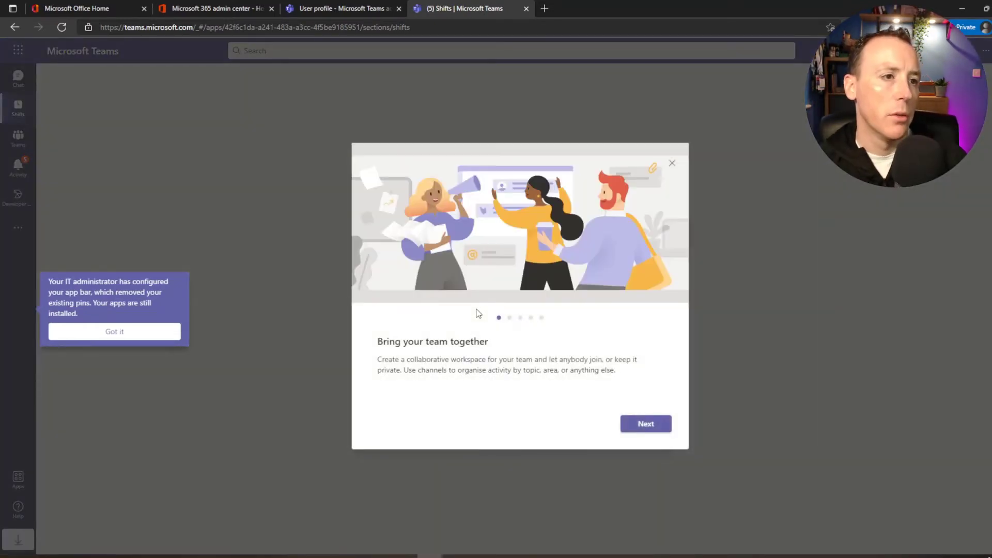
- Dismiss the welcome tour and app bar notice, glance at Teams and Activity, then begin a new chat
left_click(673, 164)
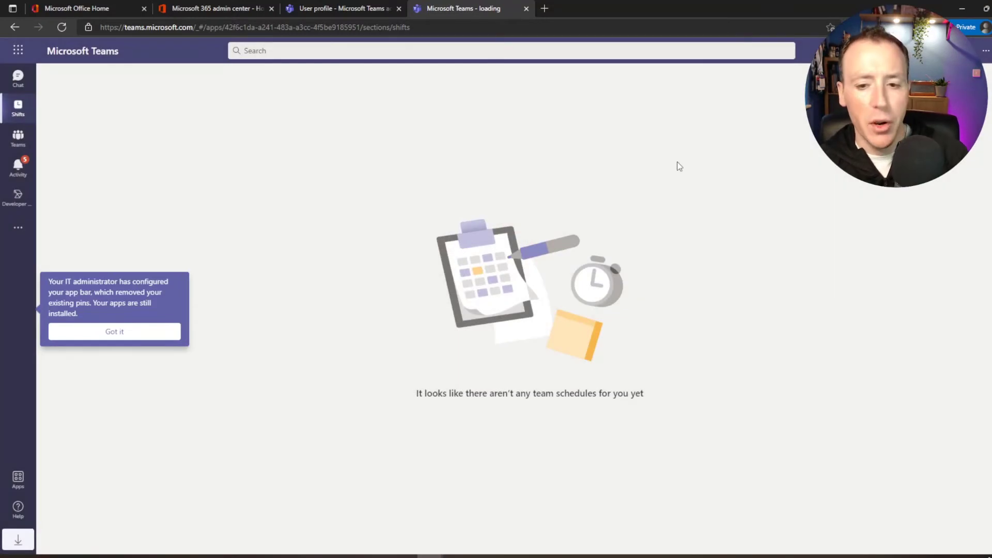
left_click(129, 331)
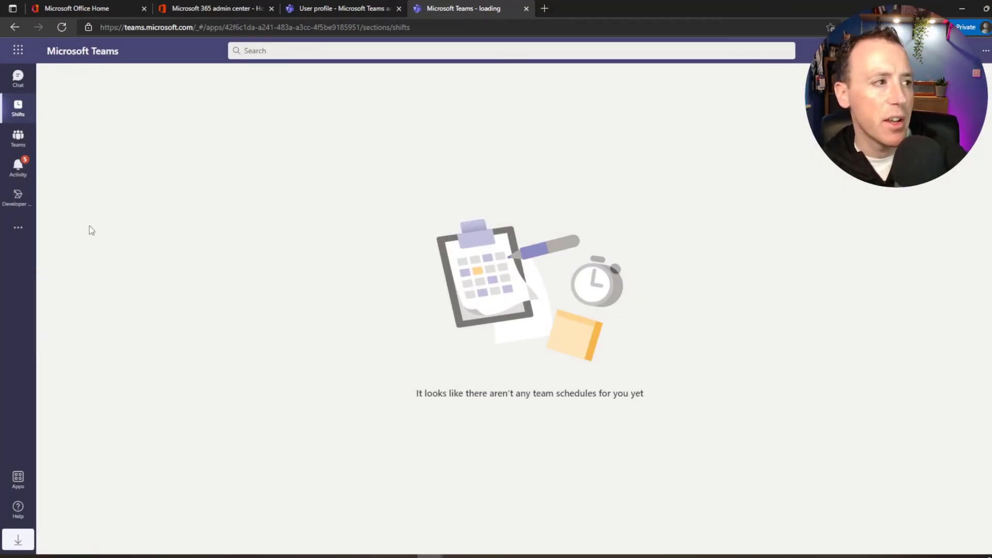
left_click(17, 137)
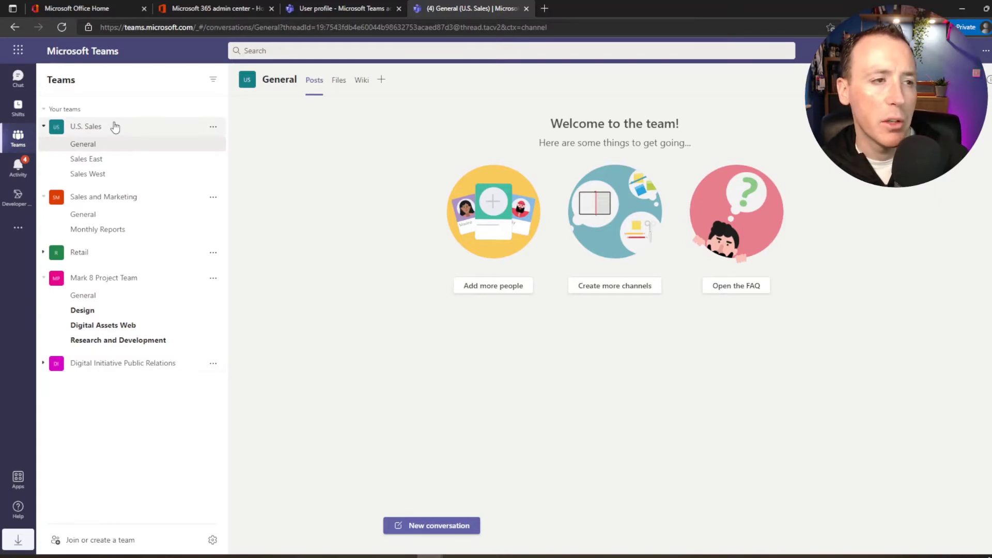
left_click(18, 168)
left_click(18, 138)
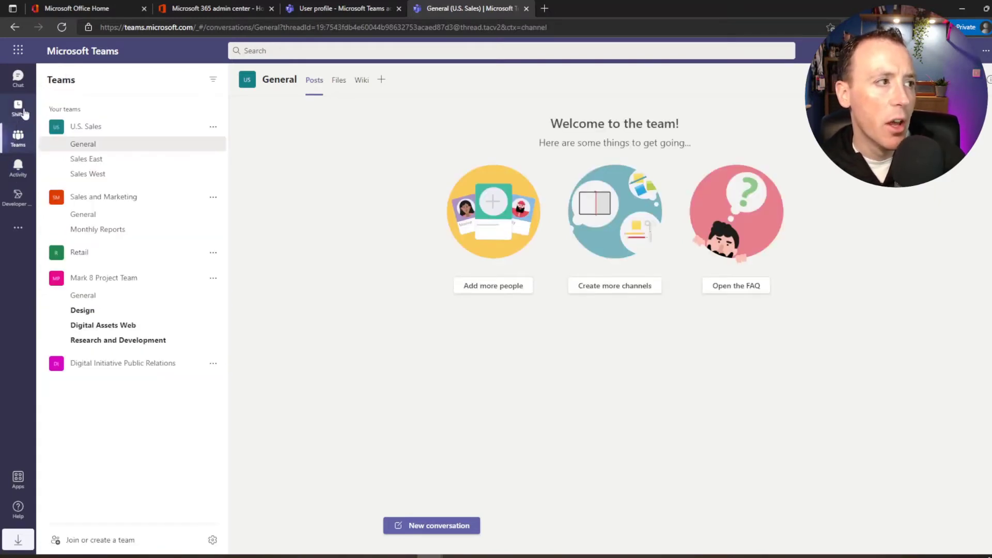
left_click(20, 82)
left_click(209, 86)
- Send 'hi' to the marketing manager, view her Organisation tab, then go back to Teams
type("mega")
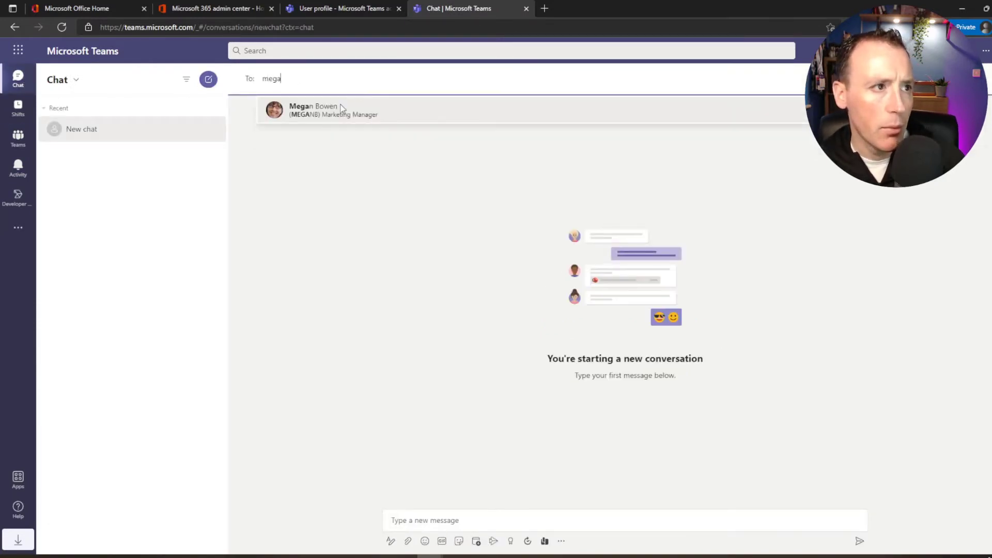
left_click(340, 107)
left_click(536, 519)
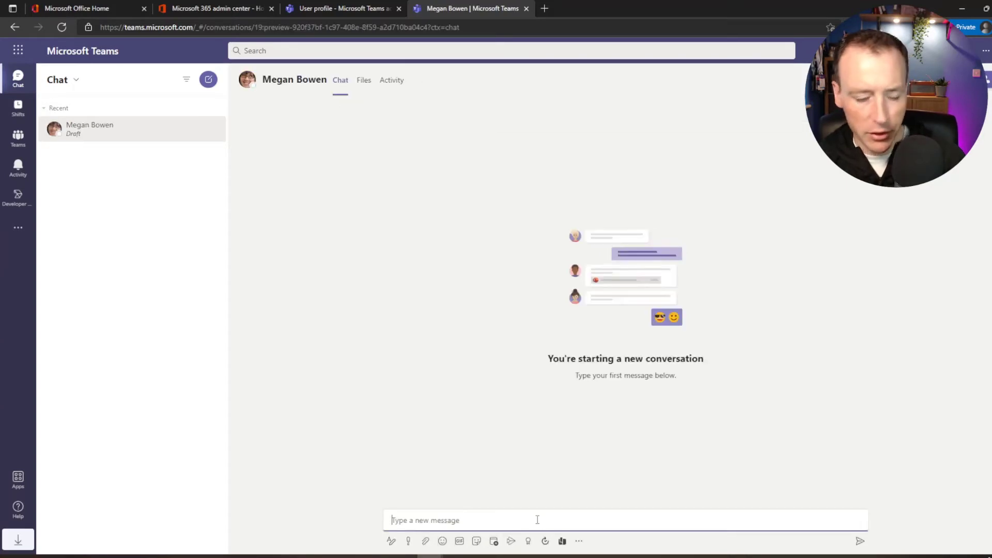
type("hi")
key("Return")
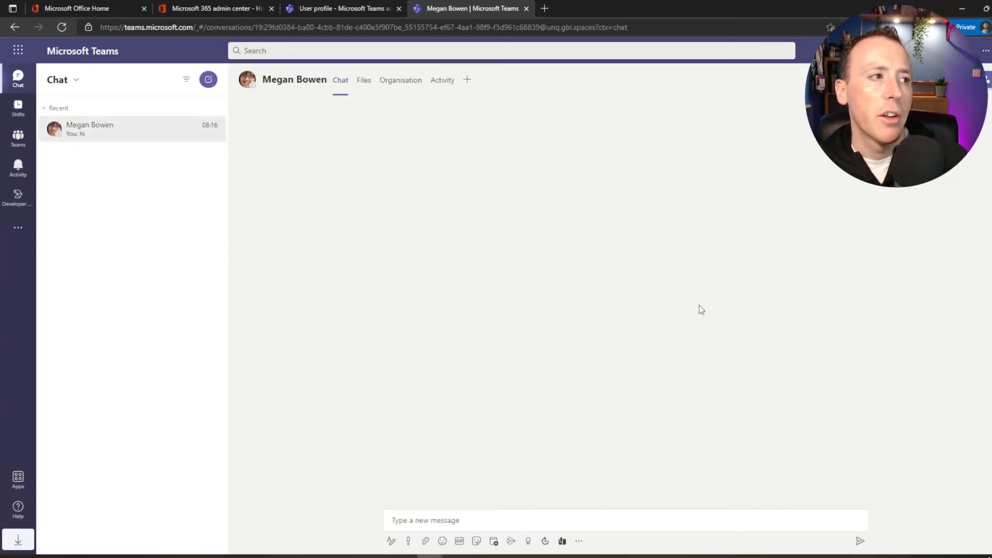
left_click(392, 84)
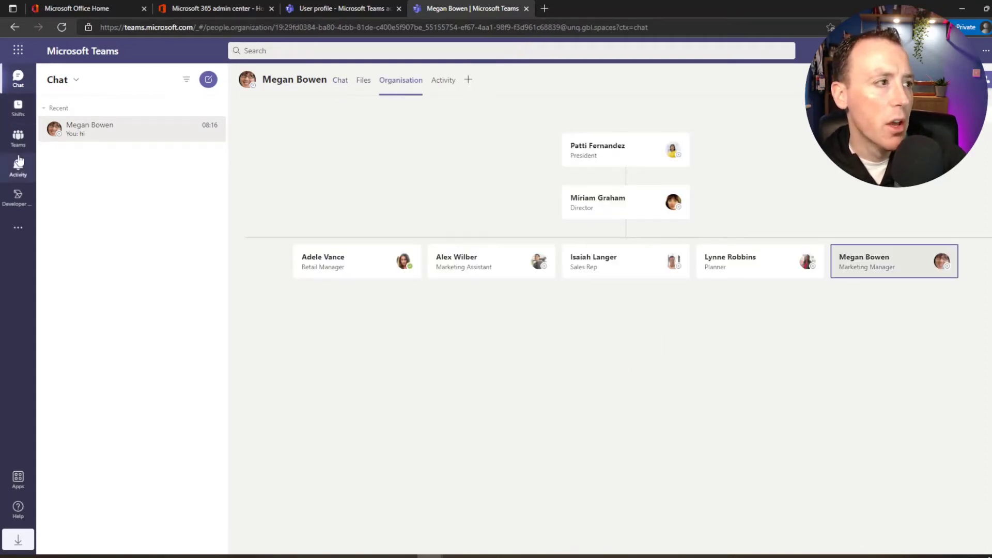
left_click(18, 138)
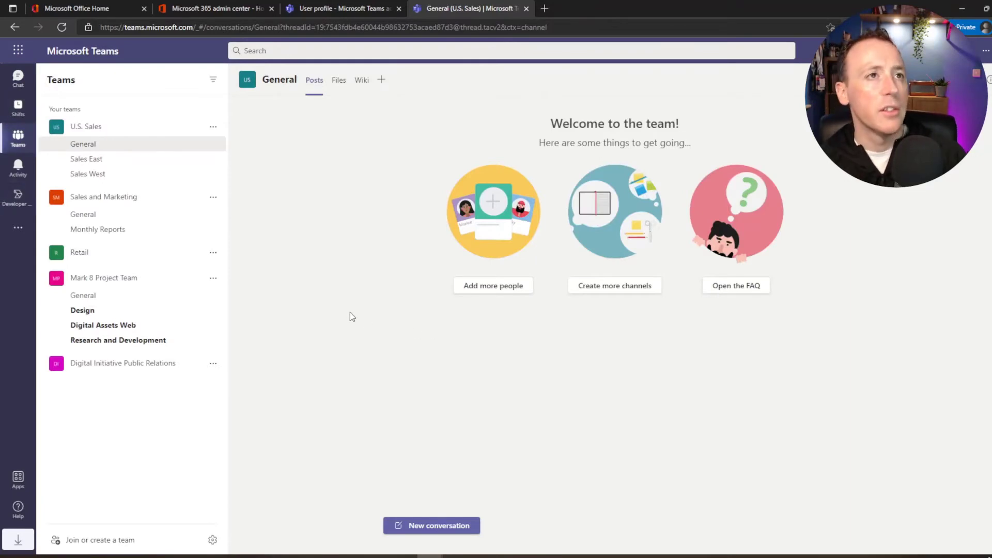
- Open the Developer Portal app from the Teams left rail
left_click(19, 200)
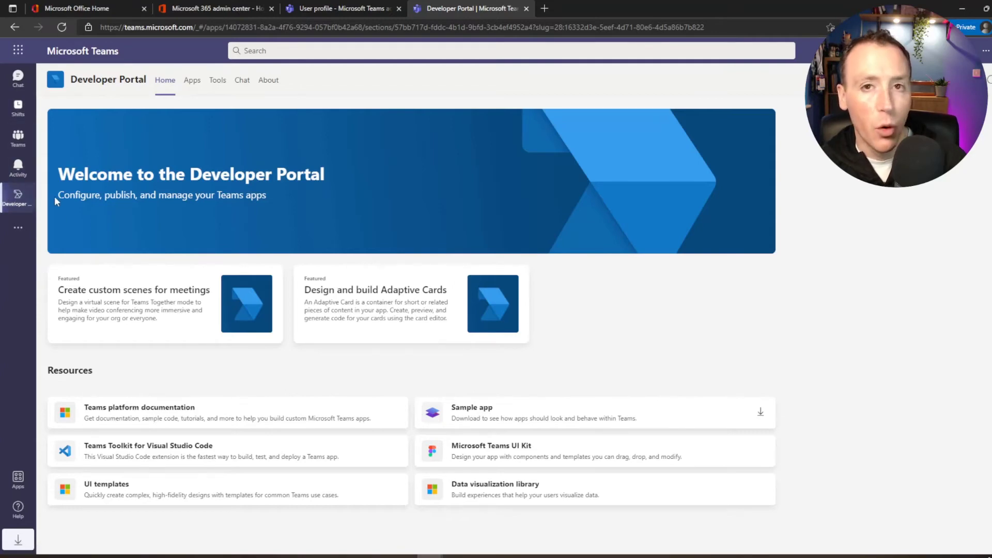
- Browse the Apps catalogue, start and cancel uploading a customised app, then return to Teams
left_click(10, 473)
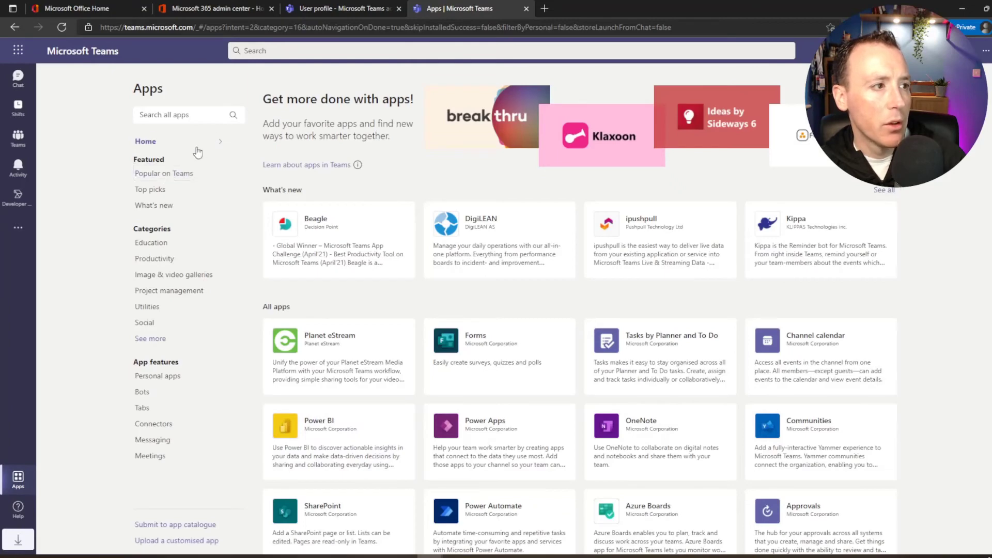
scroll(196, 362, "down", 1)
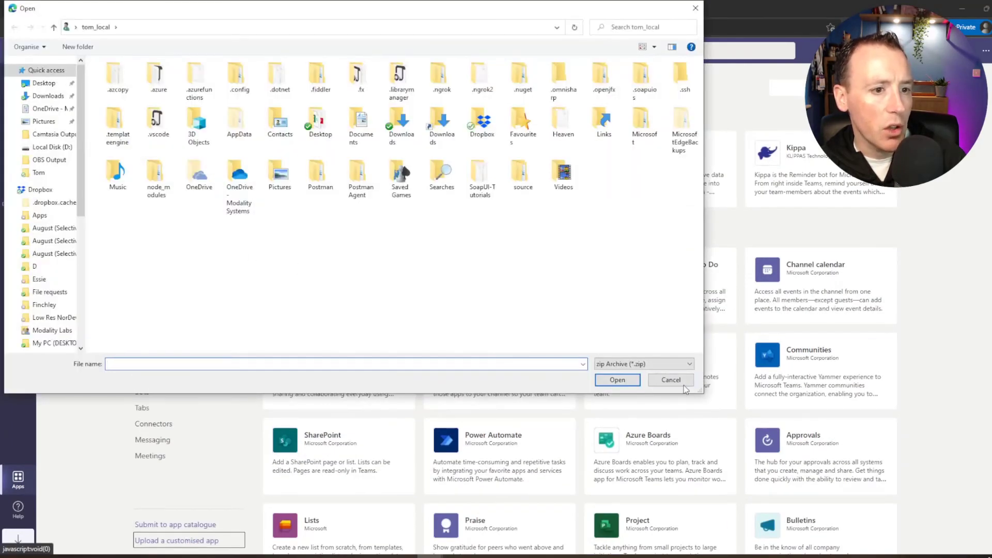
left_click(684, 385)
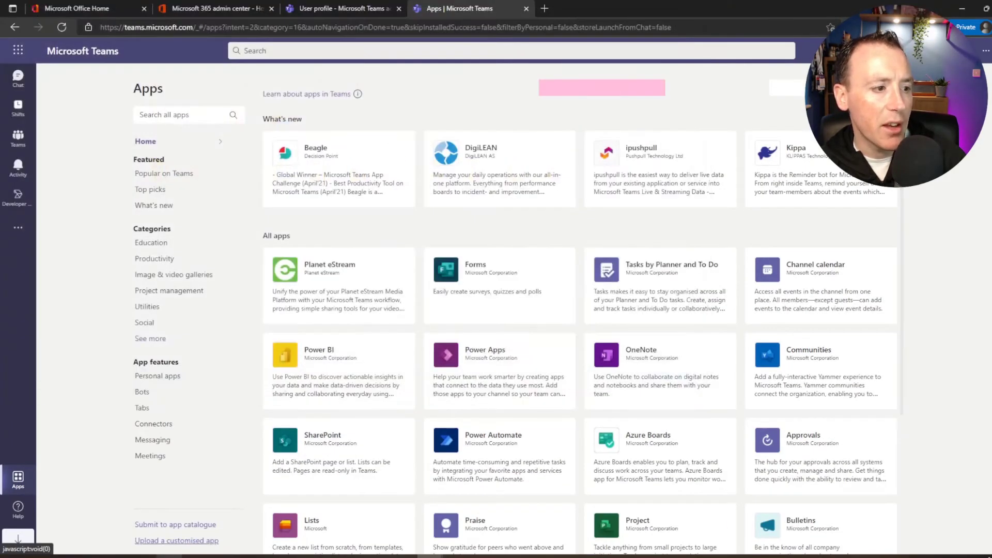
left_click(174, 541)
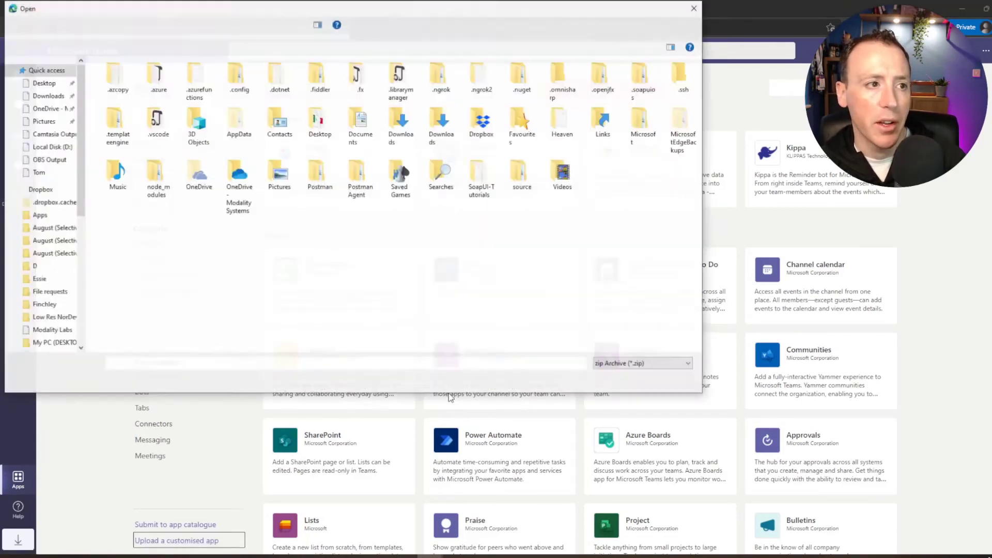
left_click(688, 384)
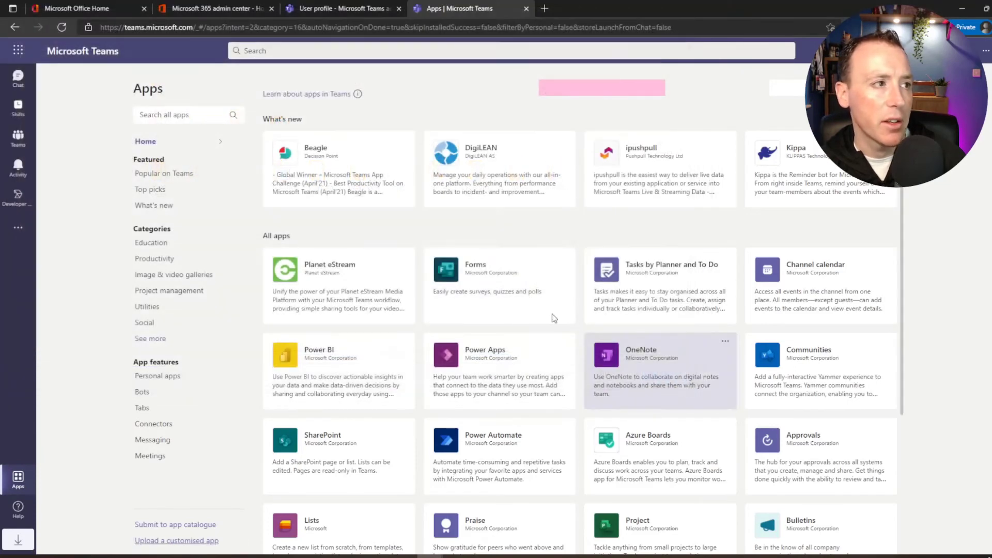
left_click(30, 140)
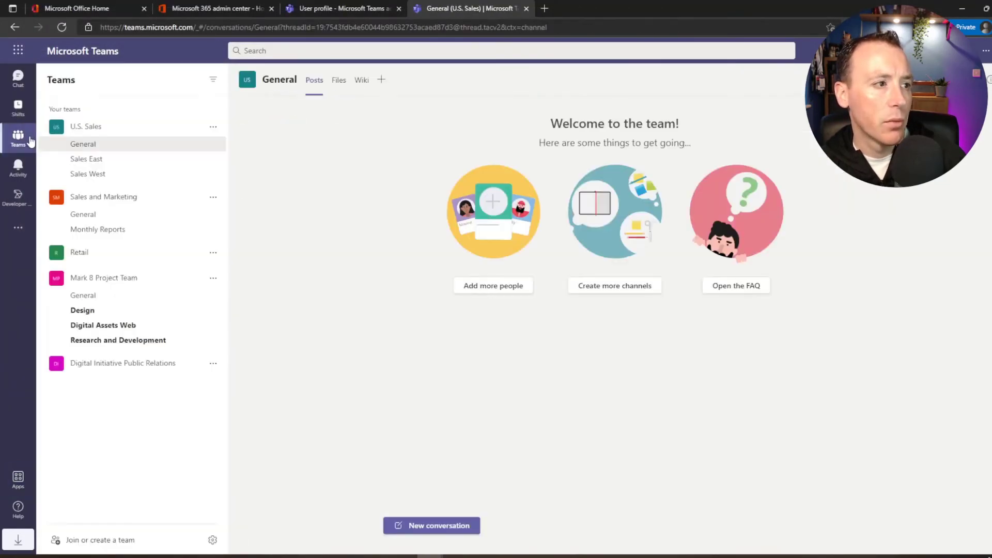
- Read Mark 8 Project Team's Design and Digital Assets Web channels, then return to U.S. Sales General
left_click(132, 314)
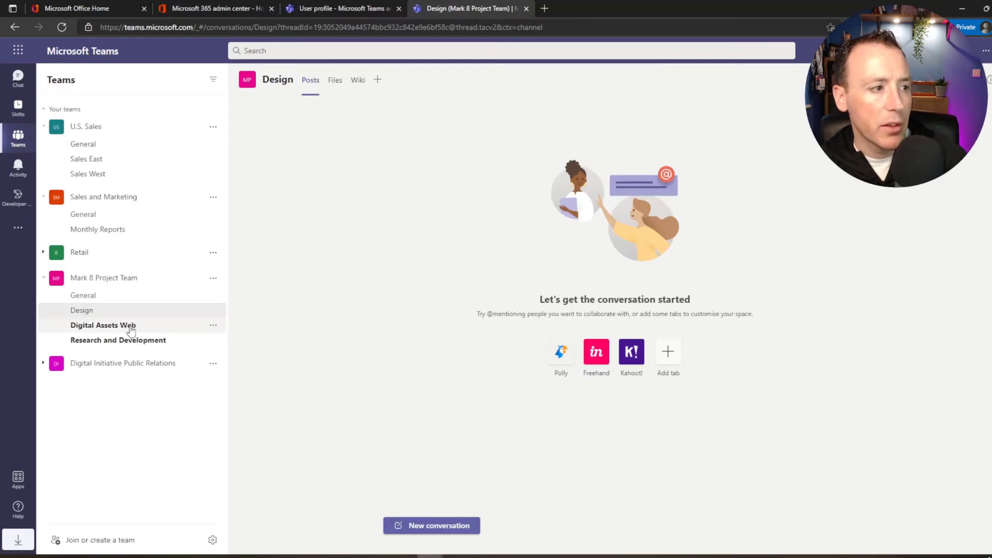
left_click(131, 327)
left_click(106, 146)
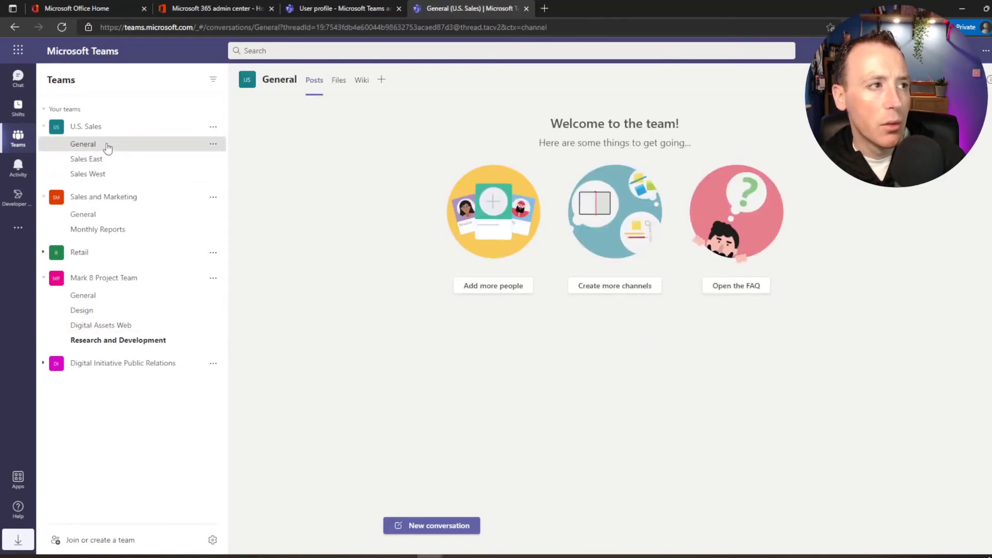
left_click(216, 7)
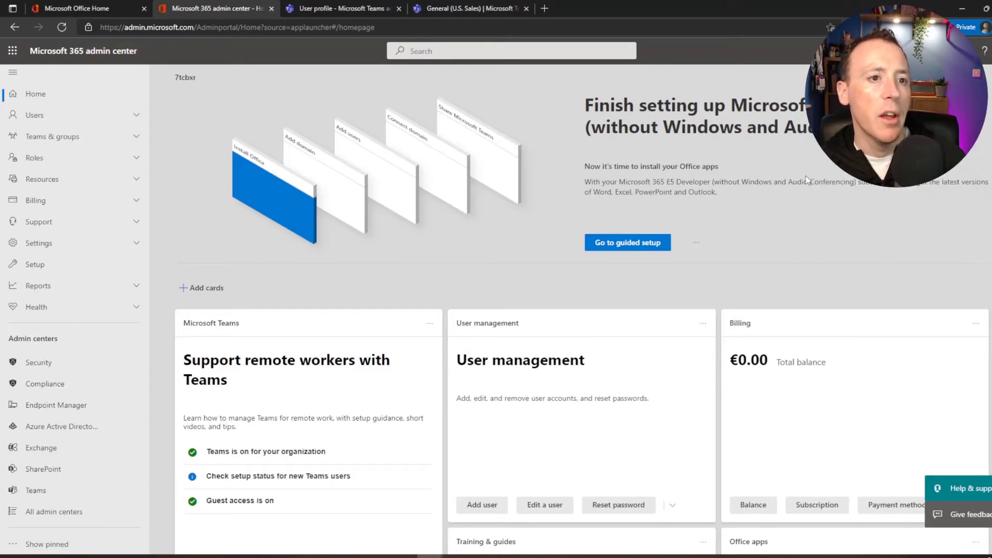
left_click(468, 8)
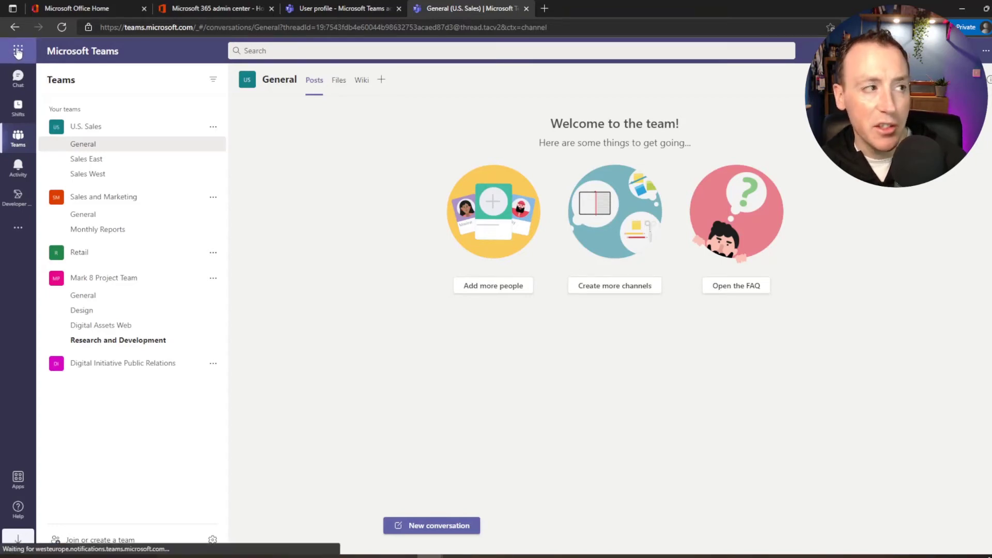
- Open Outlook from the app launcher, skipping security setup and choosing to stay signed in
left_click(17, 50)
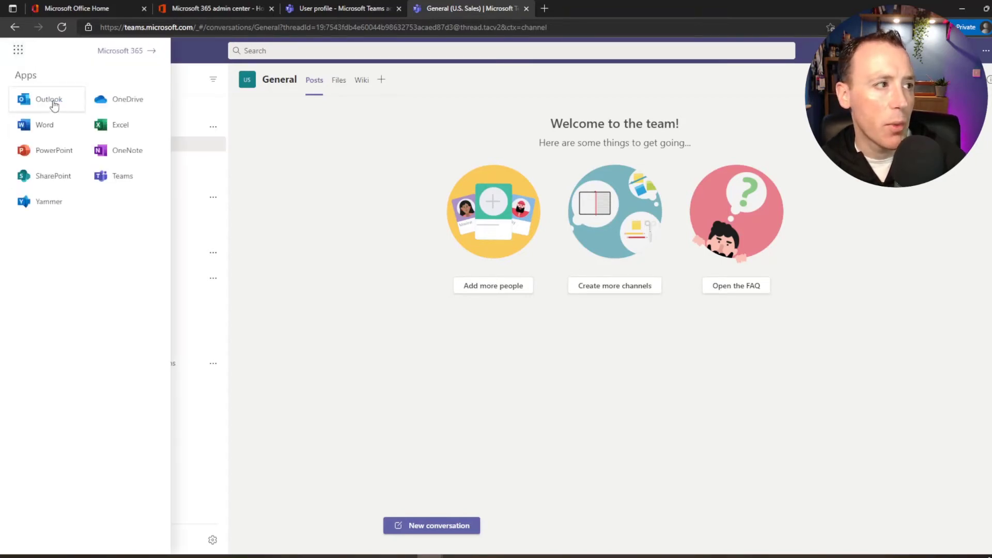
left_click(50, 100)
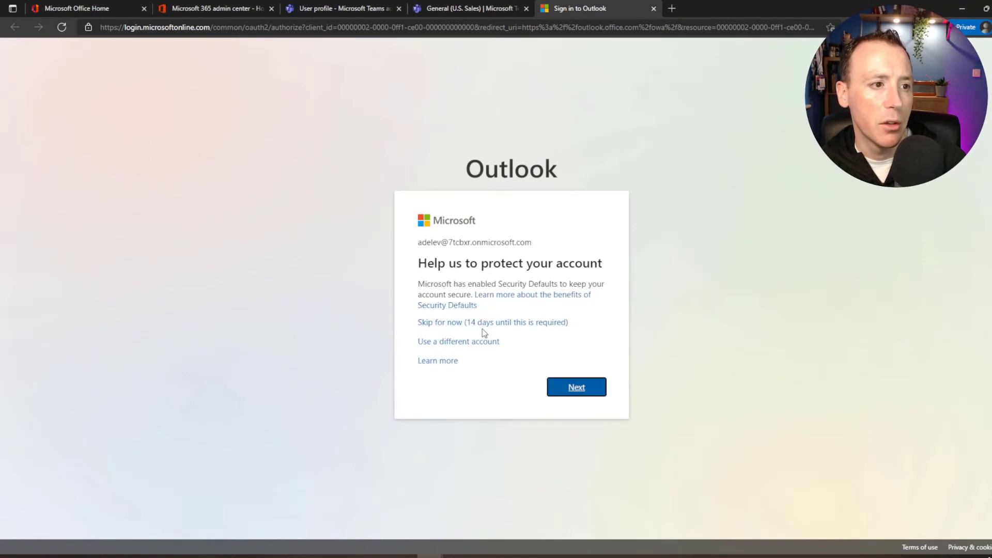
left_click(483, 325)
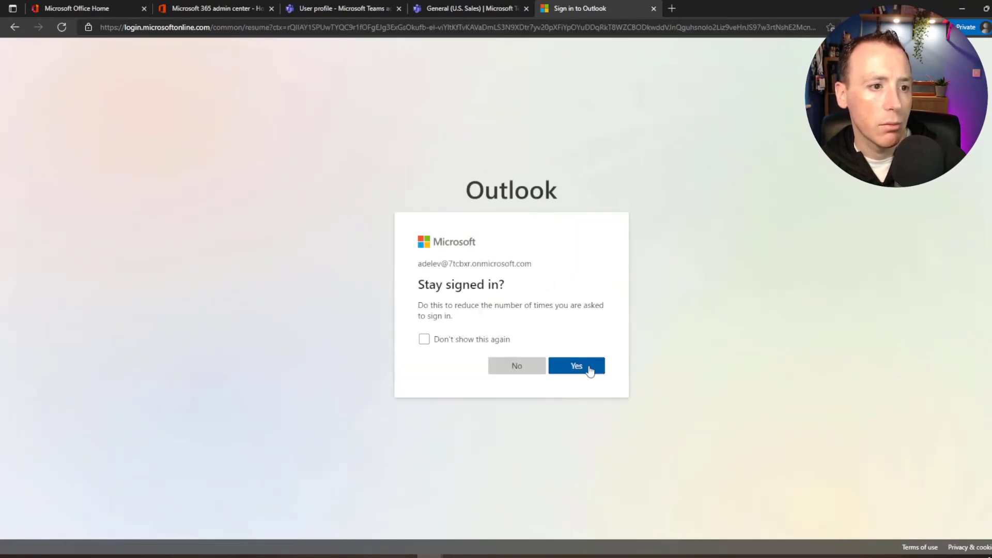
left_click(589, 370)
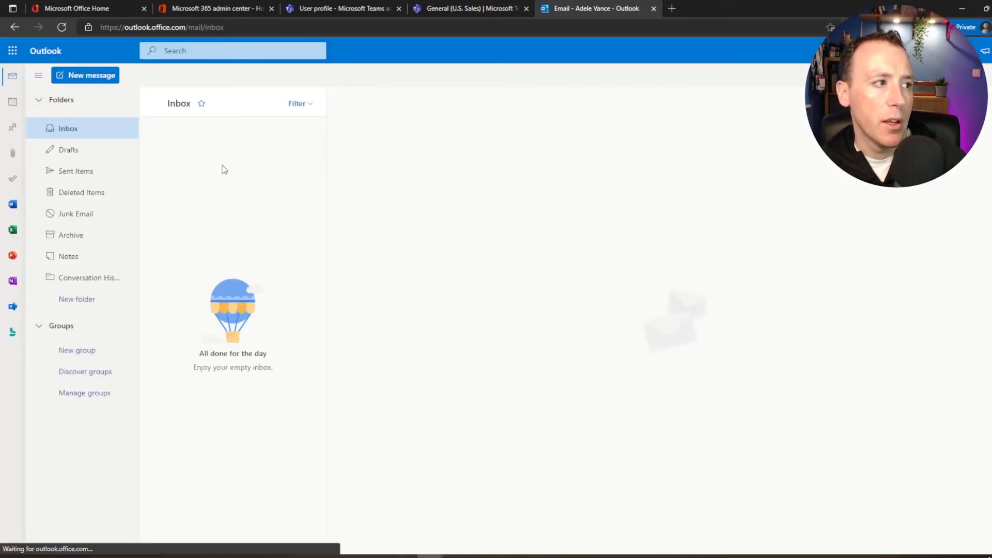
- Add the Inbox to favourites and open the November 2021 calendar month view
left_click(202, 103)
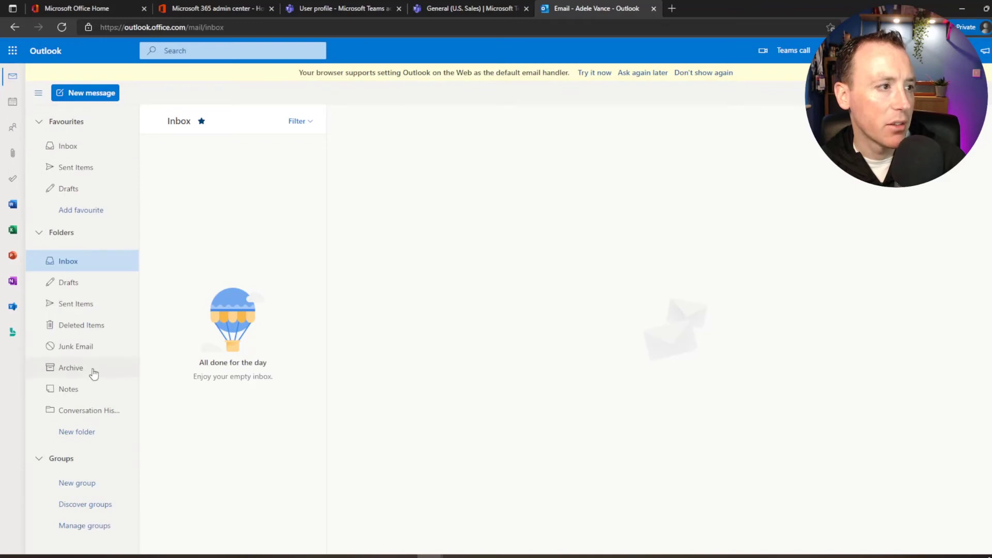
left_click(10, 104)
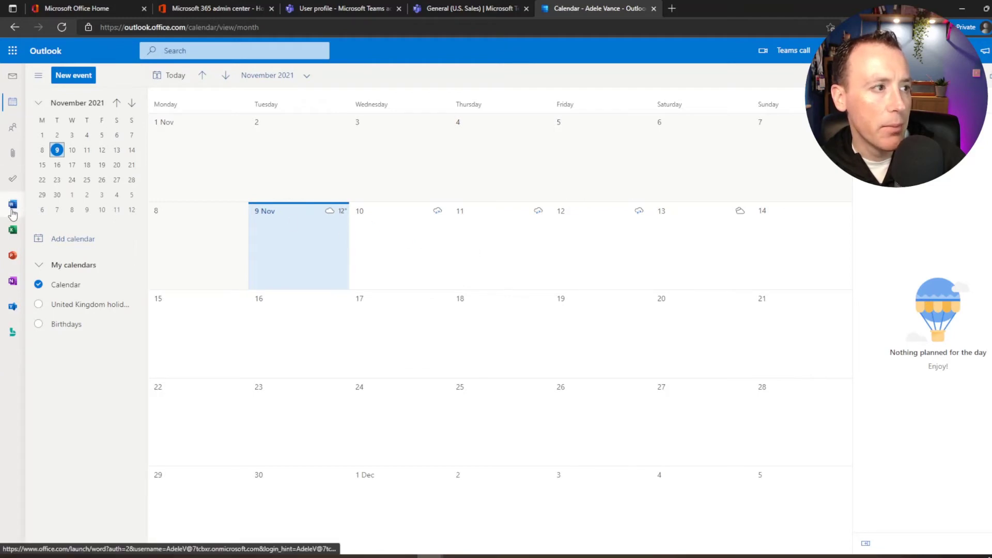
left_click(13, 50)
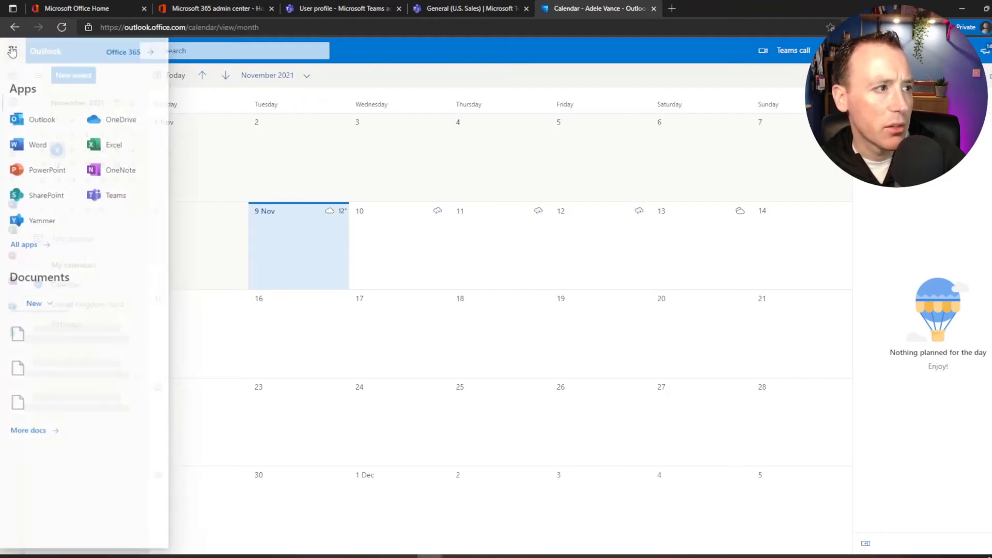
- Open SharePoint as the demo user, skip the security setup, and dismiss the welcome tour
left_click(43, 199)
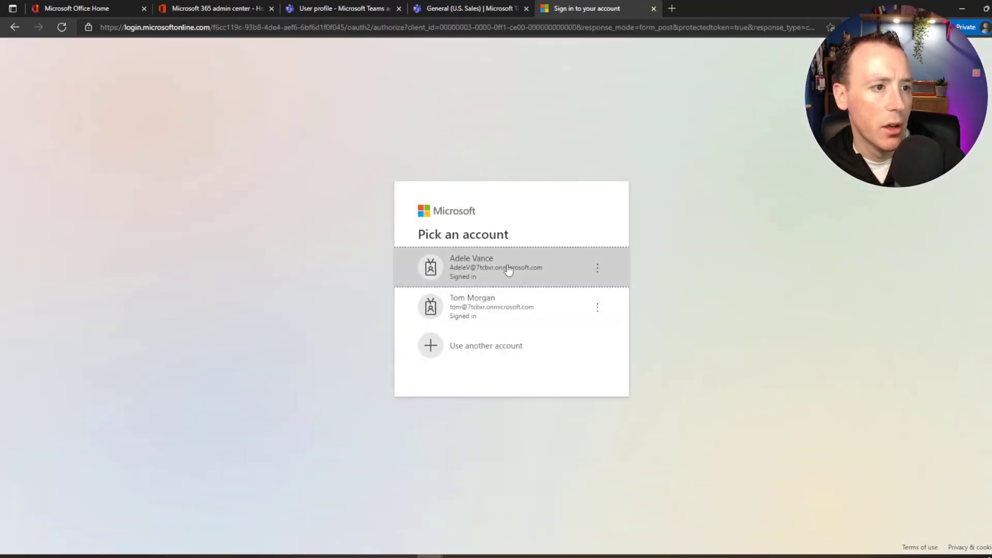
left_click(508, 269)
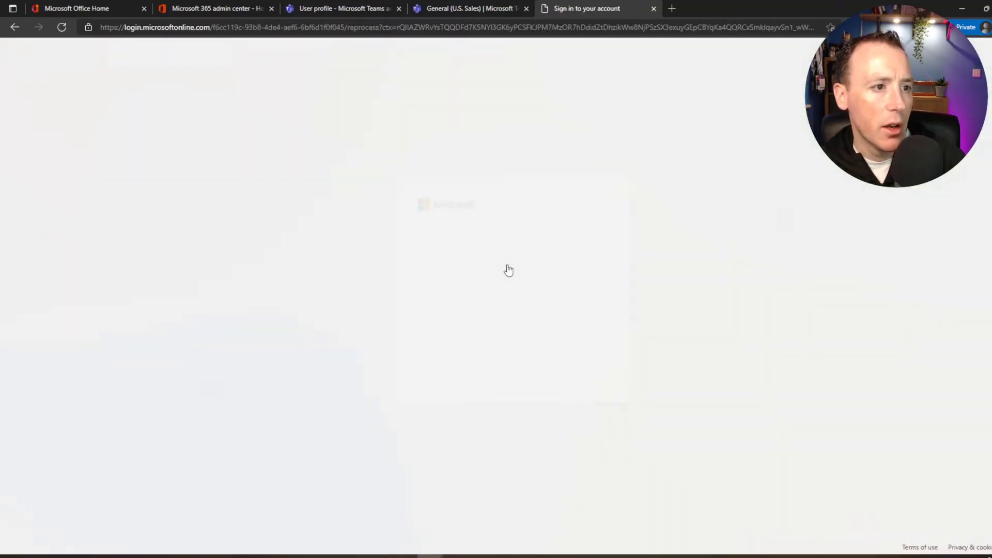
left_click(504, 308)
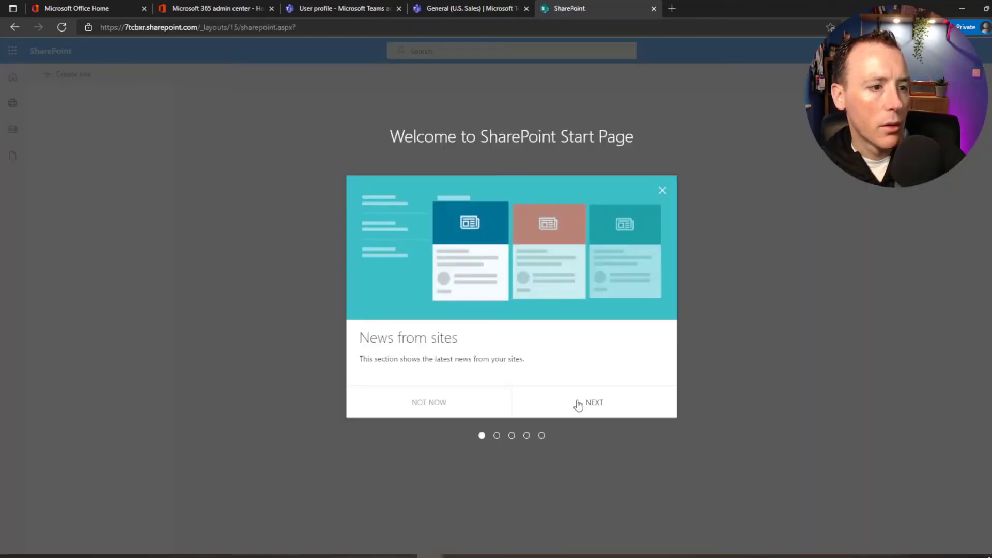
left_click(580, 403)
left_click(580, 403)
left_click(586, 403)
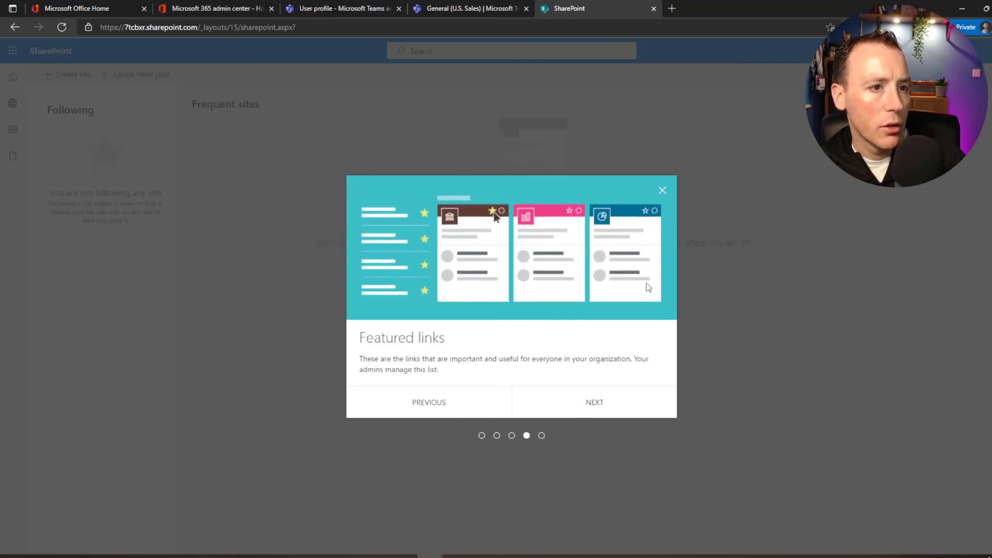
left_click(662, 191)
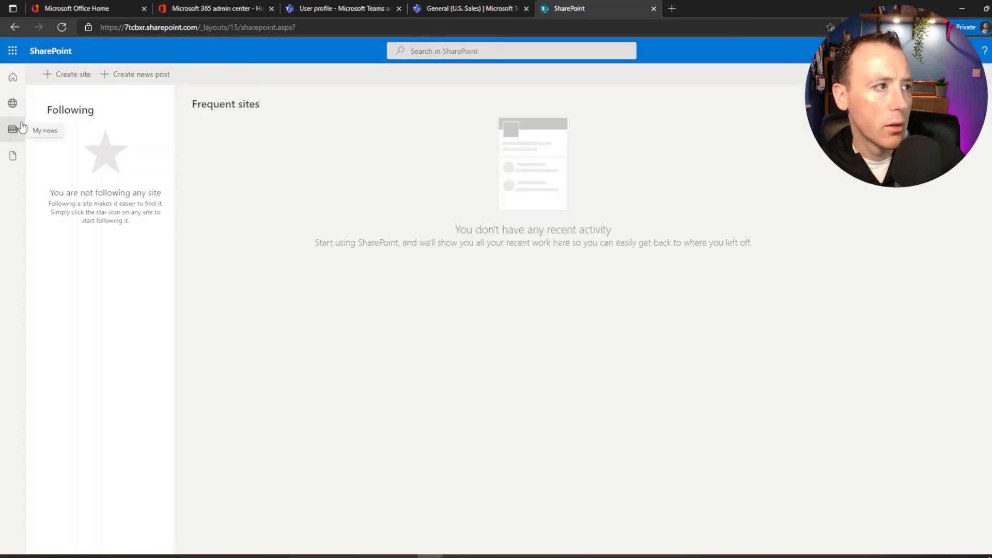
- Browse the frequent and followed sites, recommended news and recent files panels
left_click(13, 104)
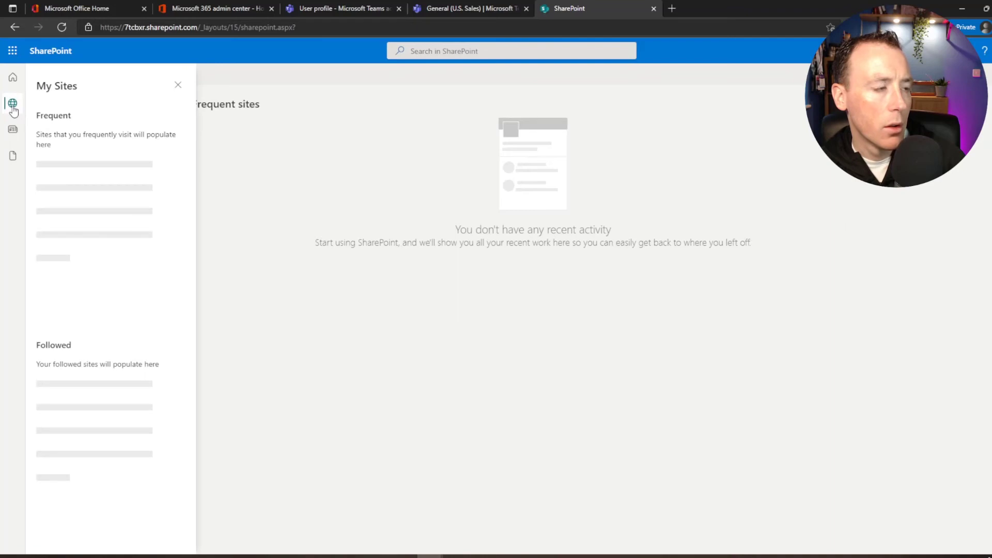
left_click(13, 131)
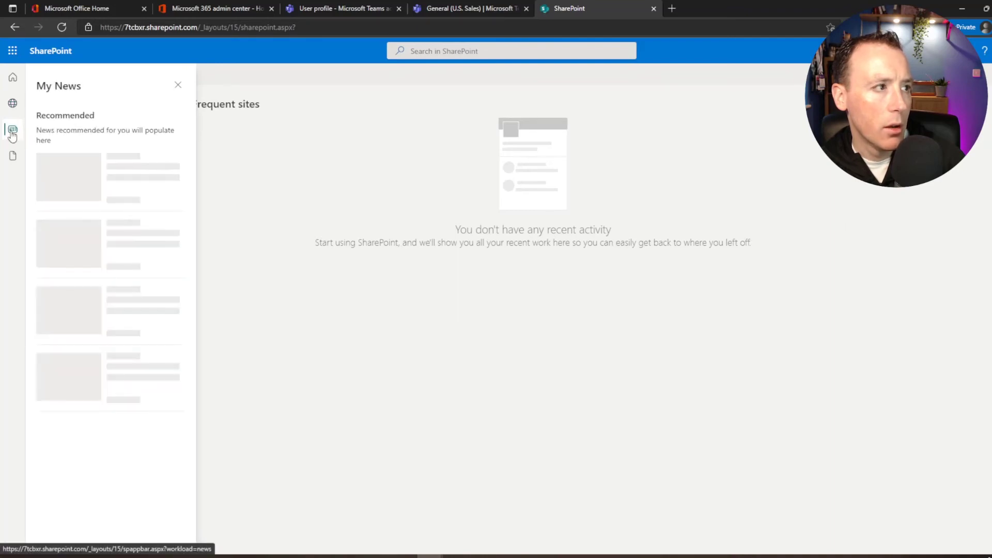
left_click(9, 159)
left_click(13, 130)
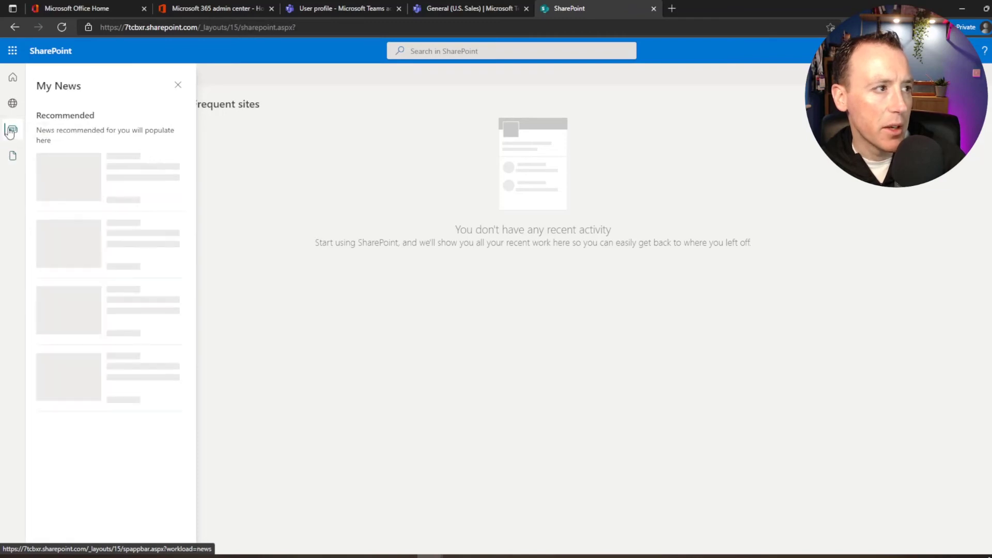
left_click(10, 106)
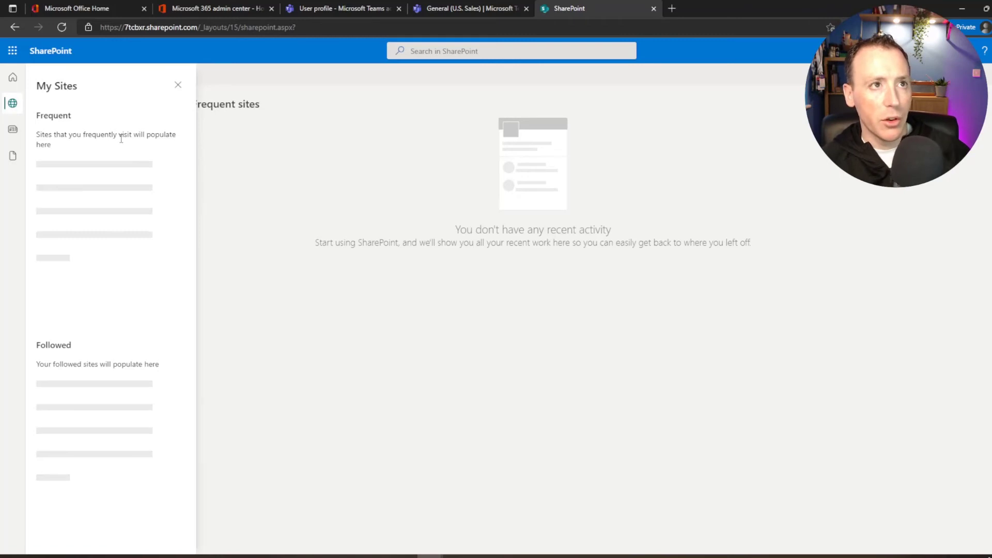
- Close My Sites, reload the SharePoint start page, and recheck My Sites
left_click(178, 84)
left_click(62, 30)
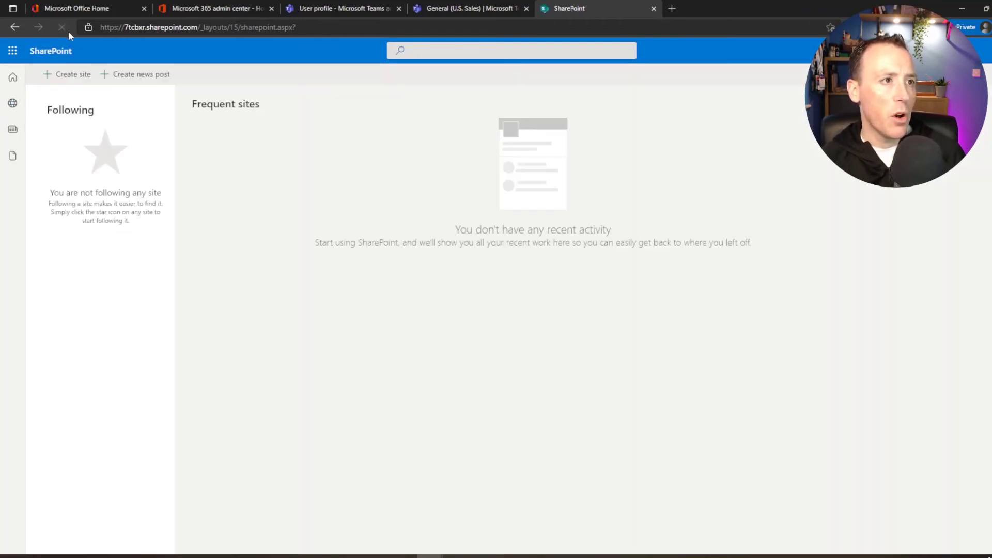
left_click(13, 103)
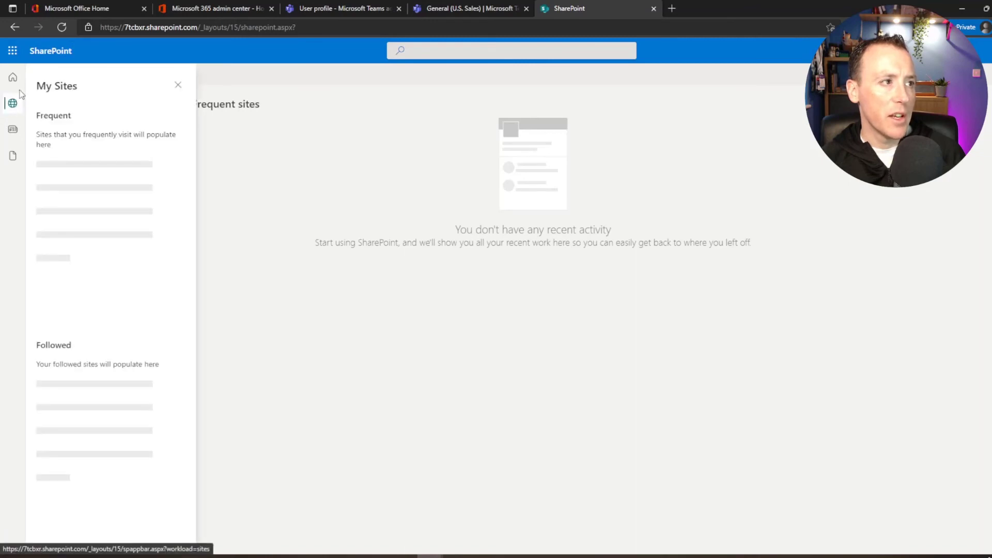
left_click(62, 27)
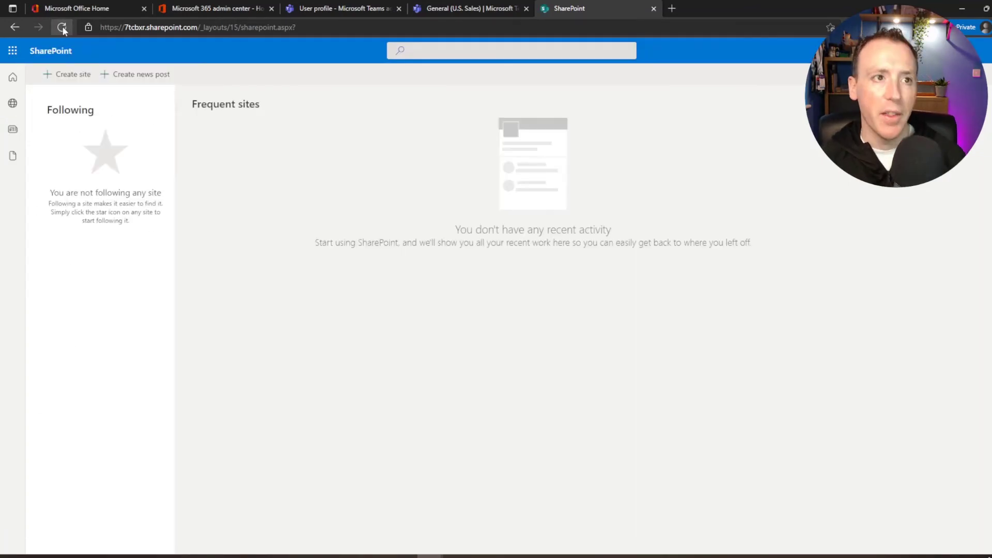
- Back in Teams, browse several channels and view Research and Development's files and posts
left_click(438, 10)
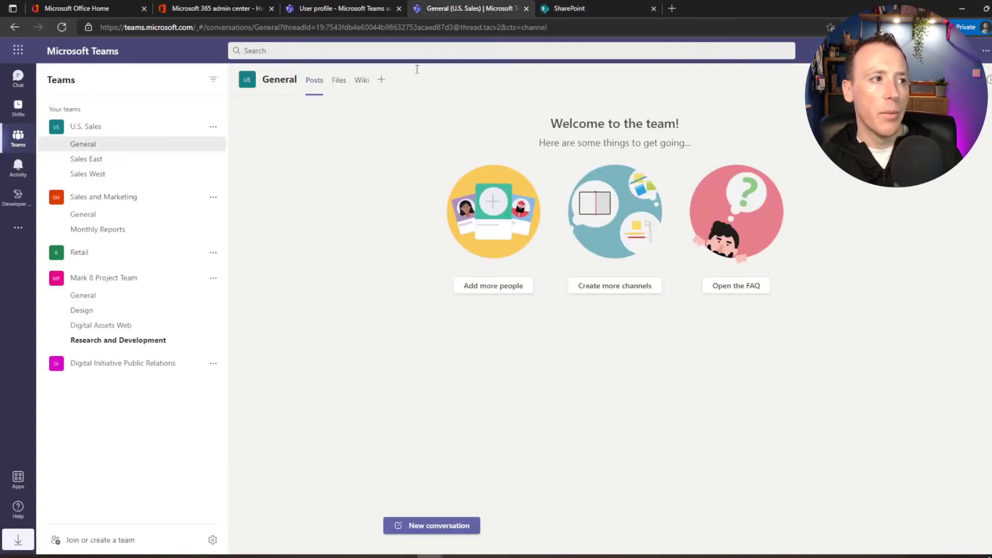
left_click(166, 340)
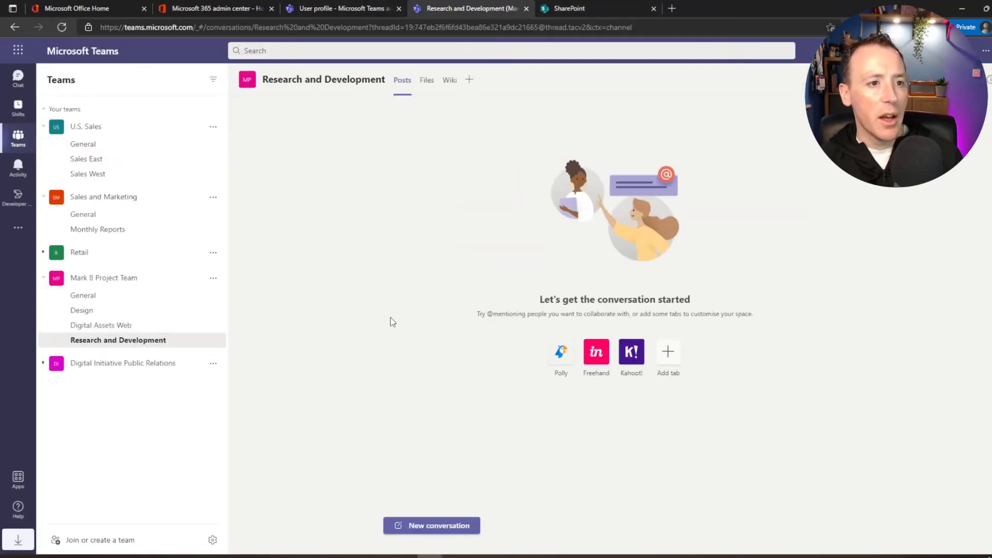
left_click(84, 144)
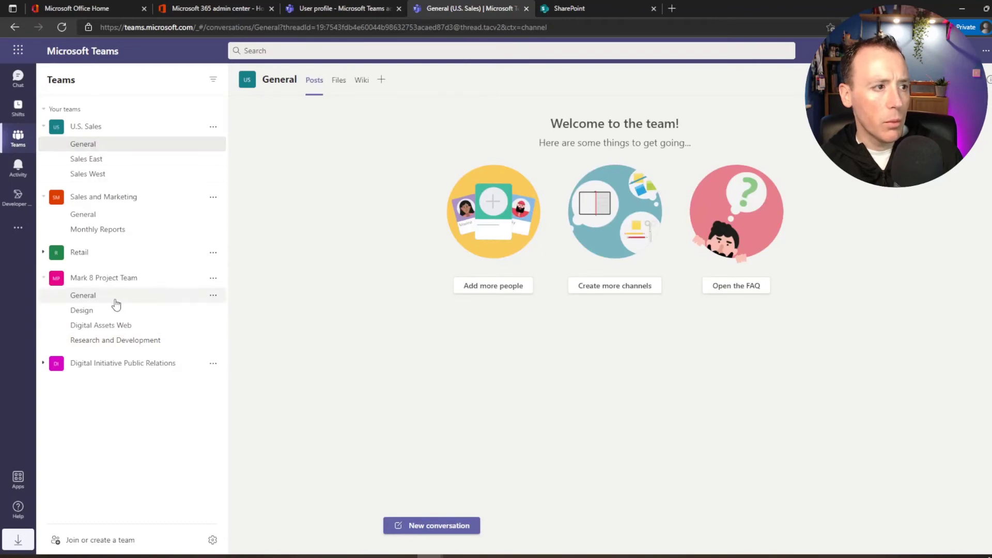
left_click(130, 342)
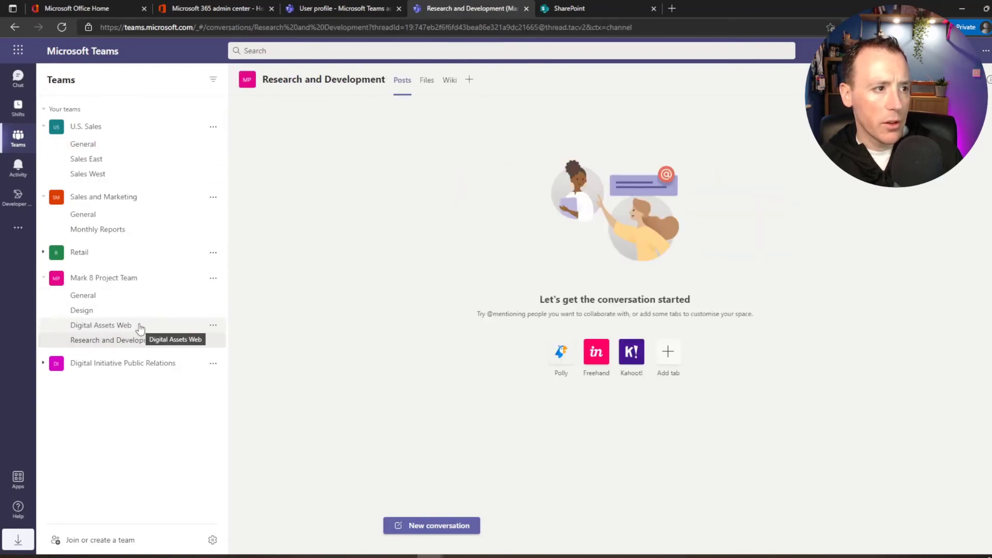
left_click(122, 328)
left_click(122, 340)
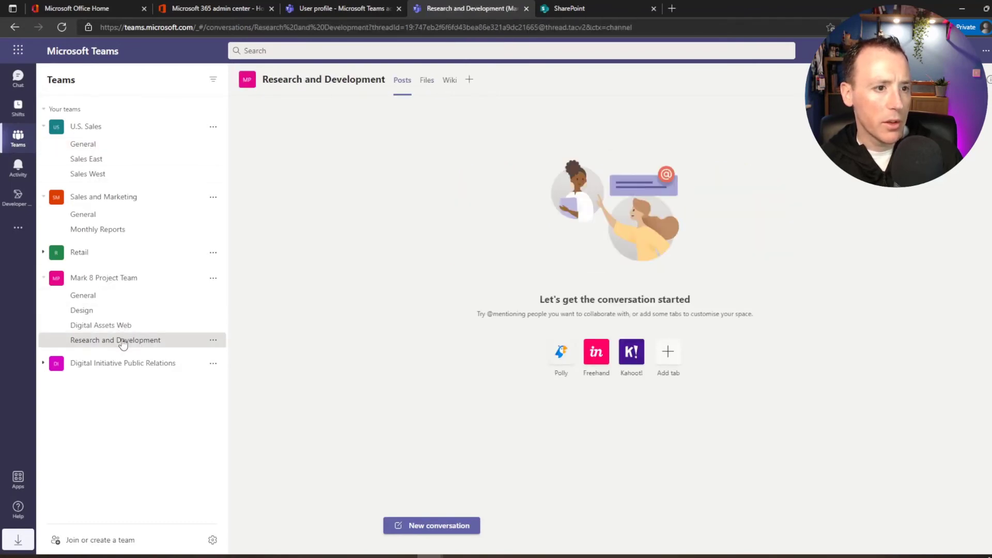
left_click(146, 366)
left_click(96, 342)
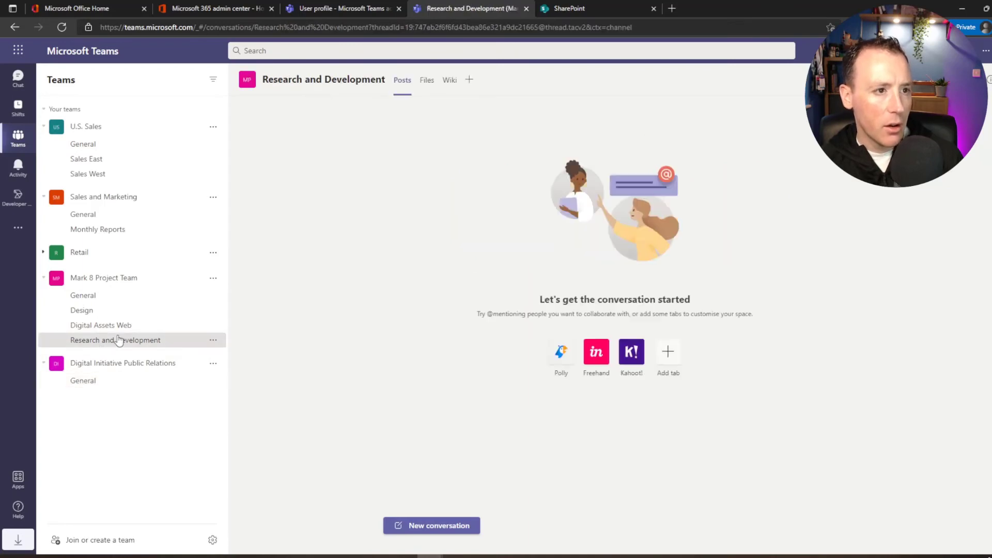
left_click(427, 83)
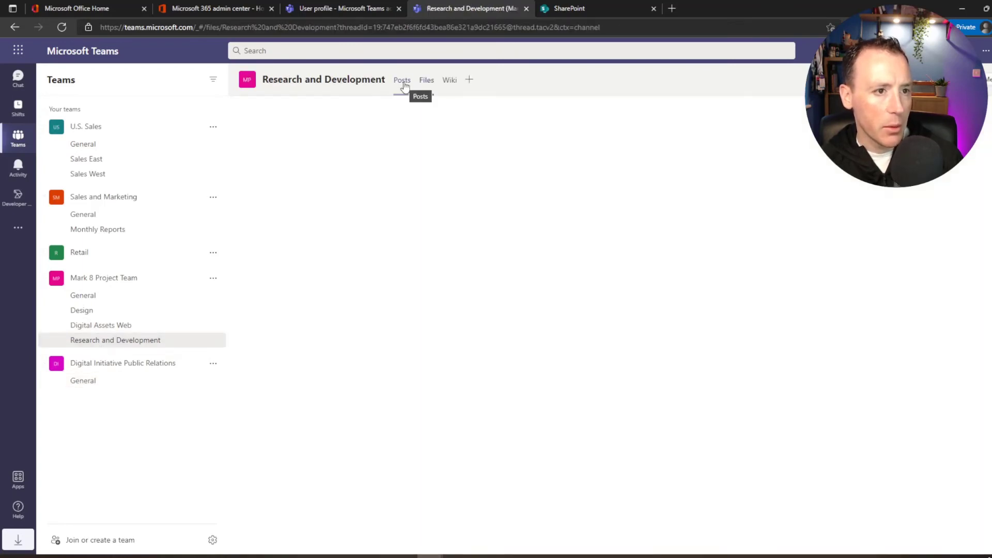
left_click(402, 82)
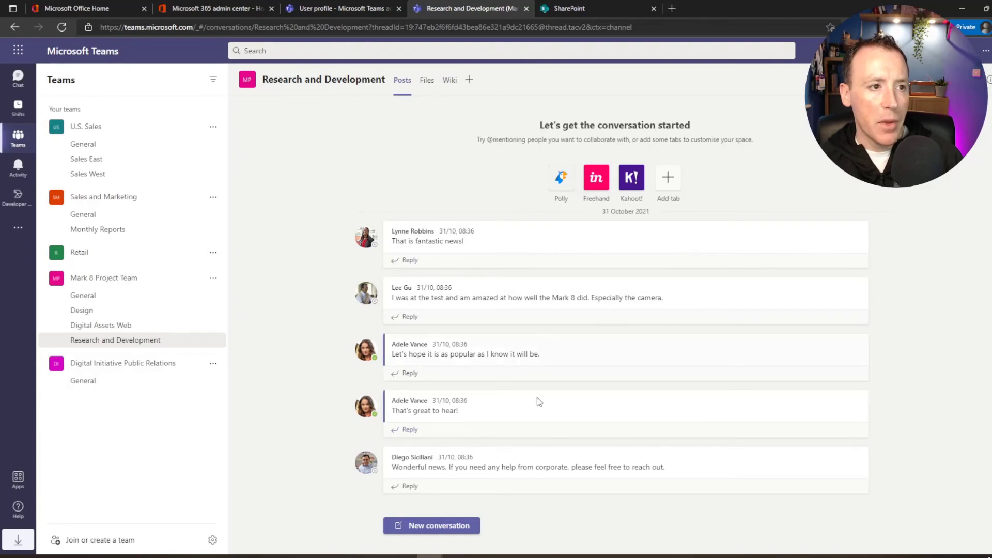
- Toggle the Digital Assets Web channel between its shared files and posts
left_click(125, 326)
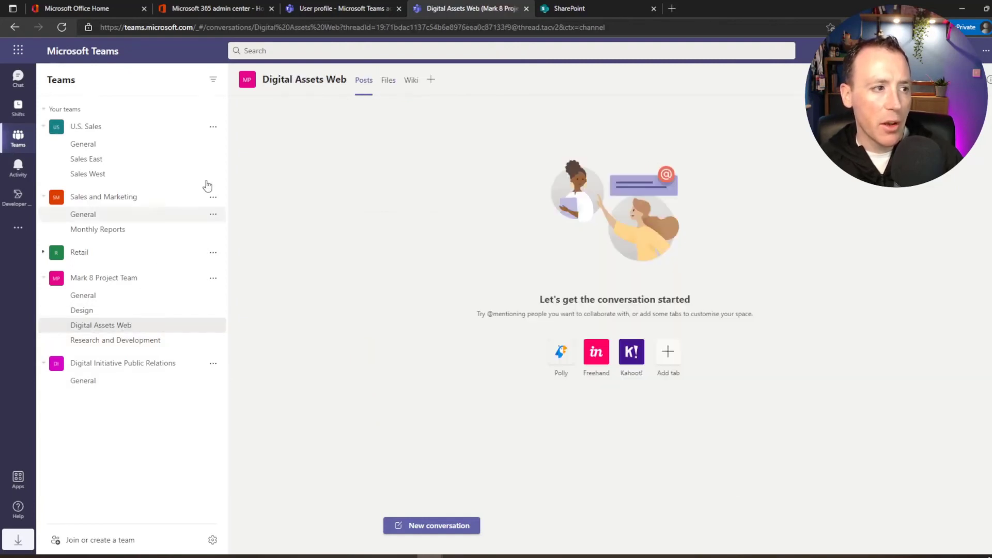
left_click(388, 80)
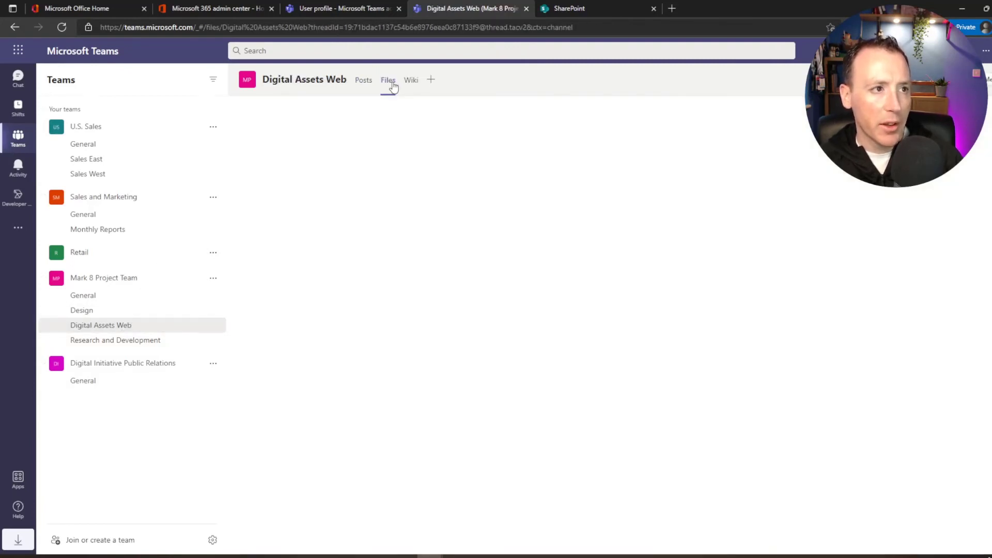
left_click(360, 83)
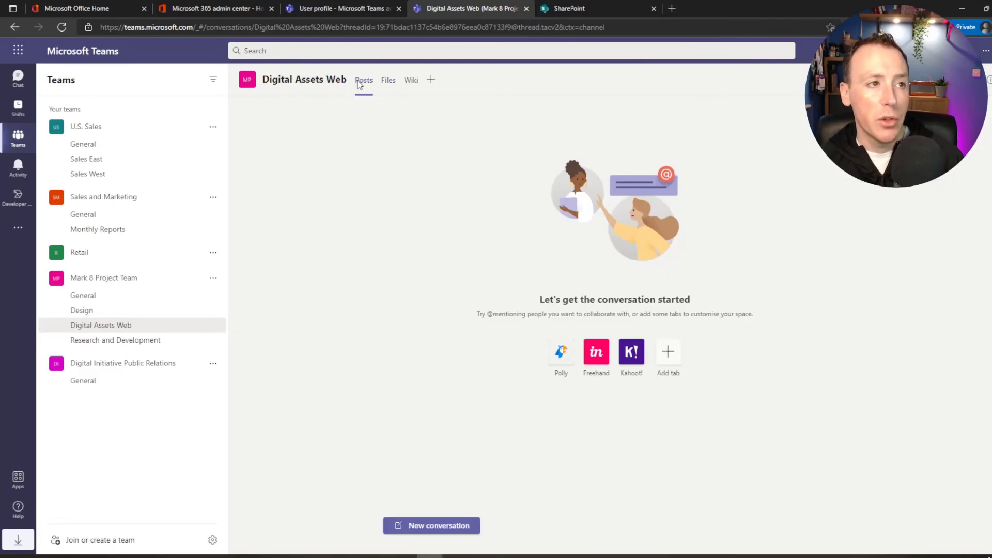
left_click(385, 81)
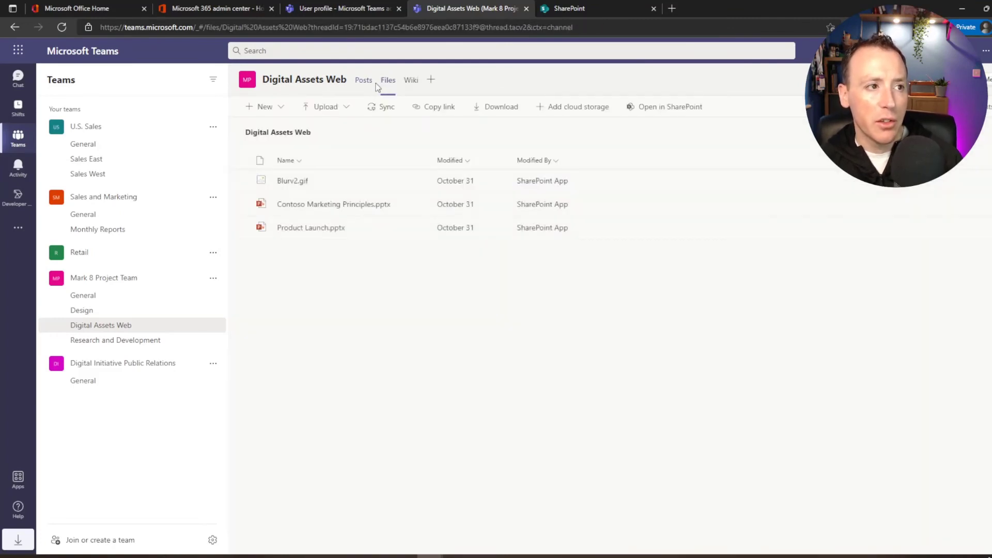
left_click(363, 83)
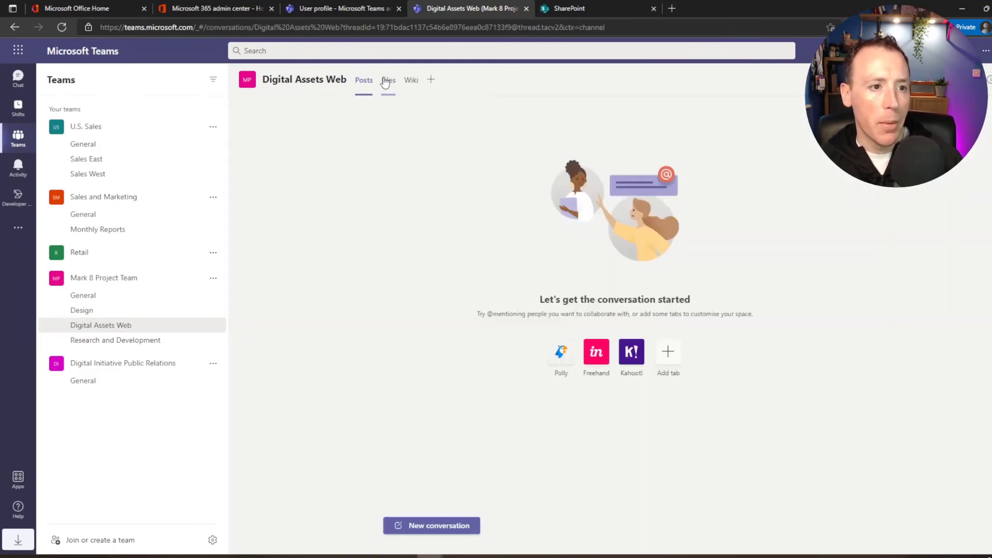
left_click(385, 83)
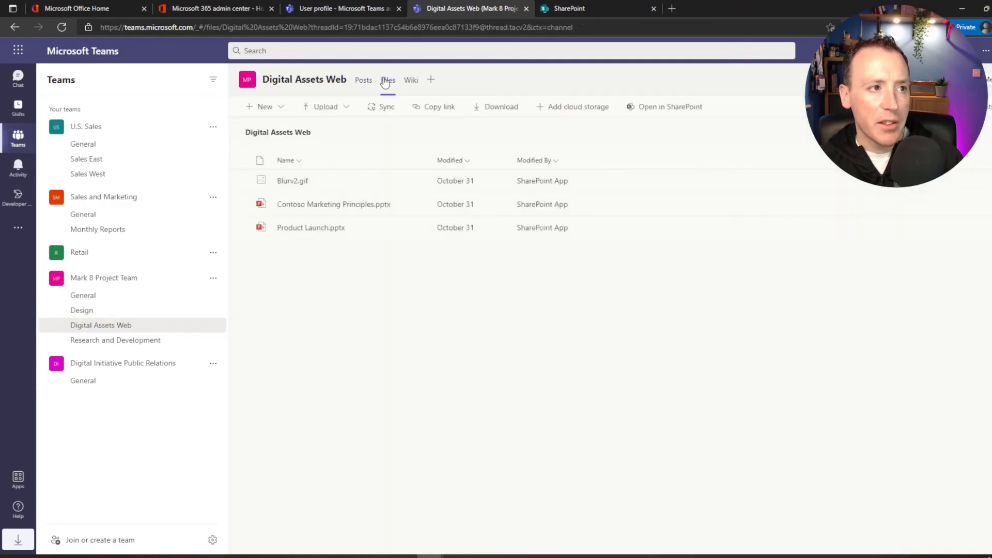
- Check Research and Development's files and posts again, then reload Teams
left_click(127, 343)
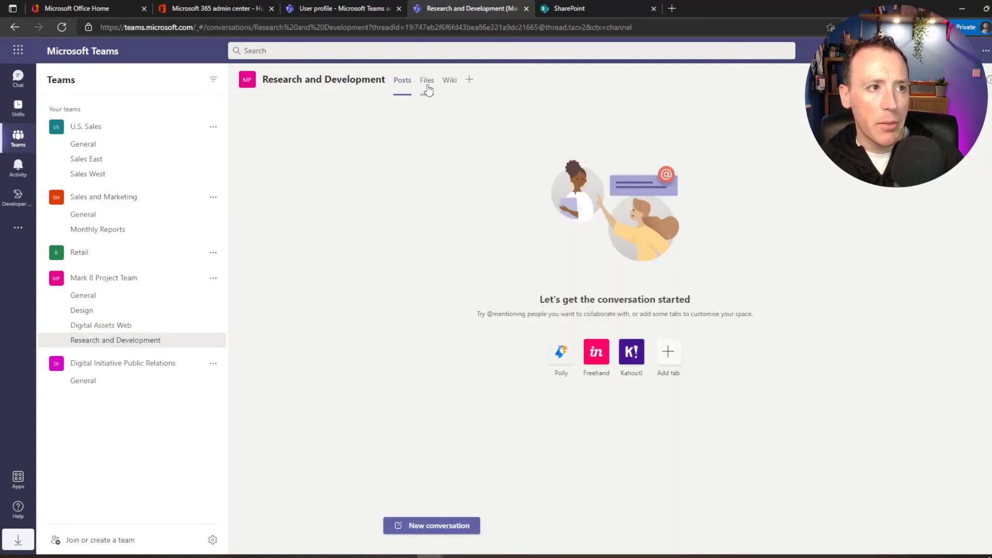
left_click(427, 84)
left_click(401, 82)
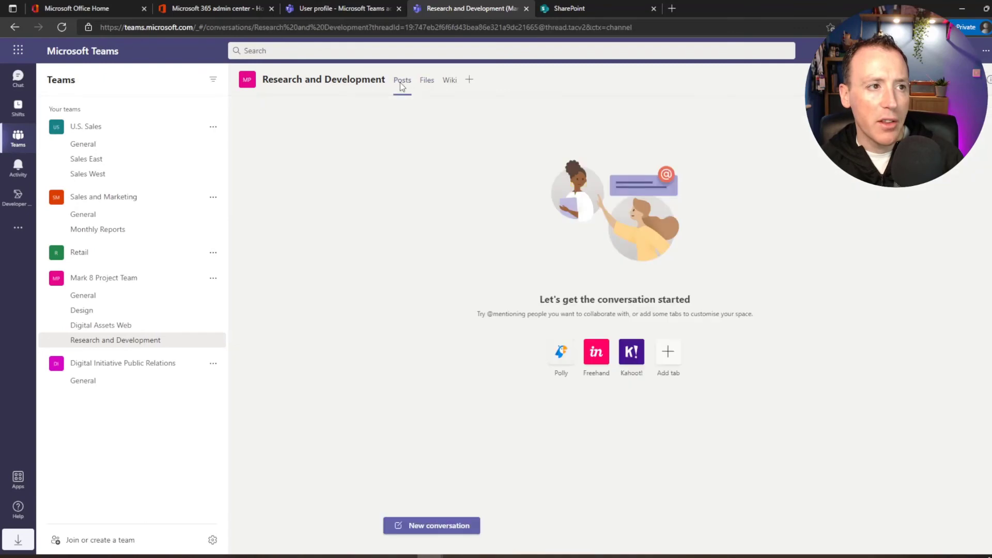
left_click(59, 28)
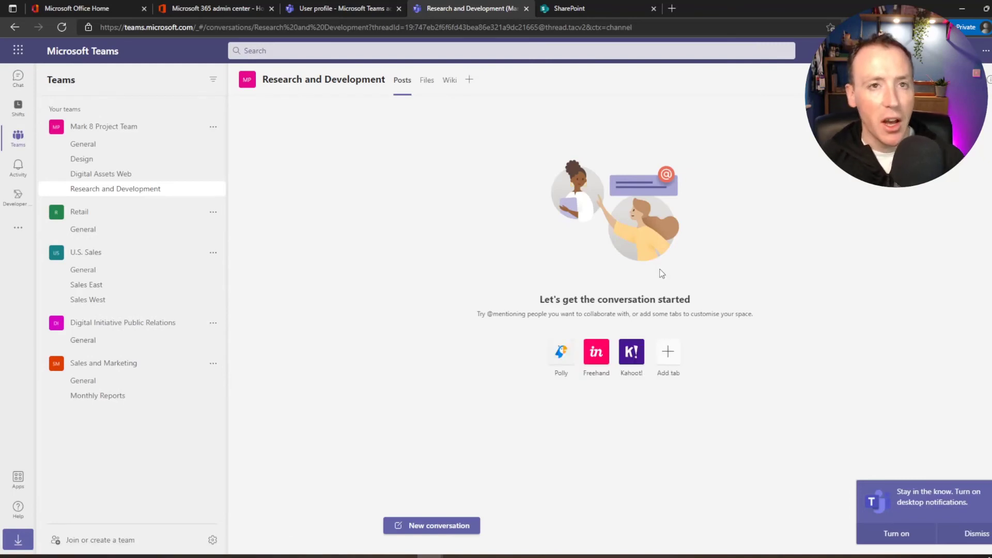
- Check the Mark 8 Project Team General channel's shared files and posts
left_click(86, 144)
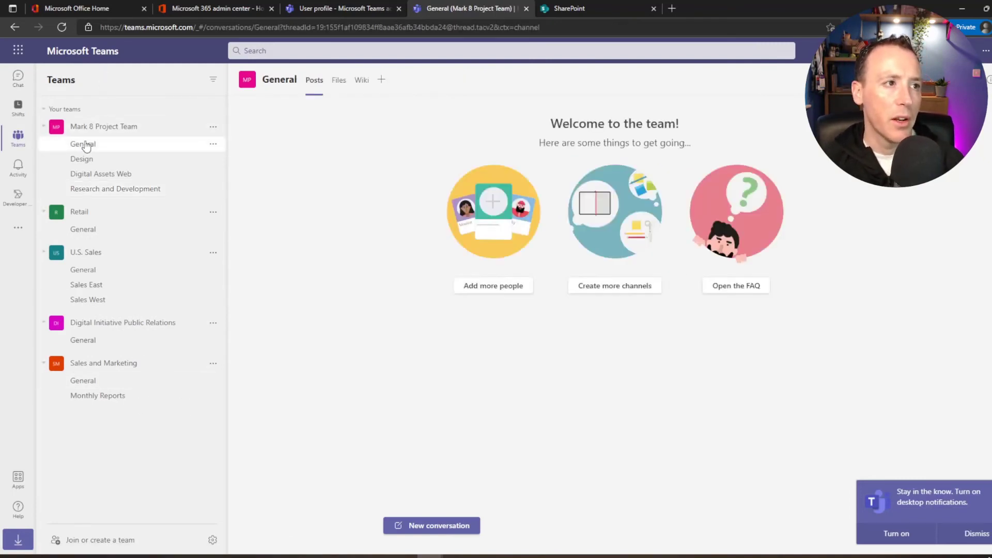
left_click(344, 90)
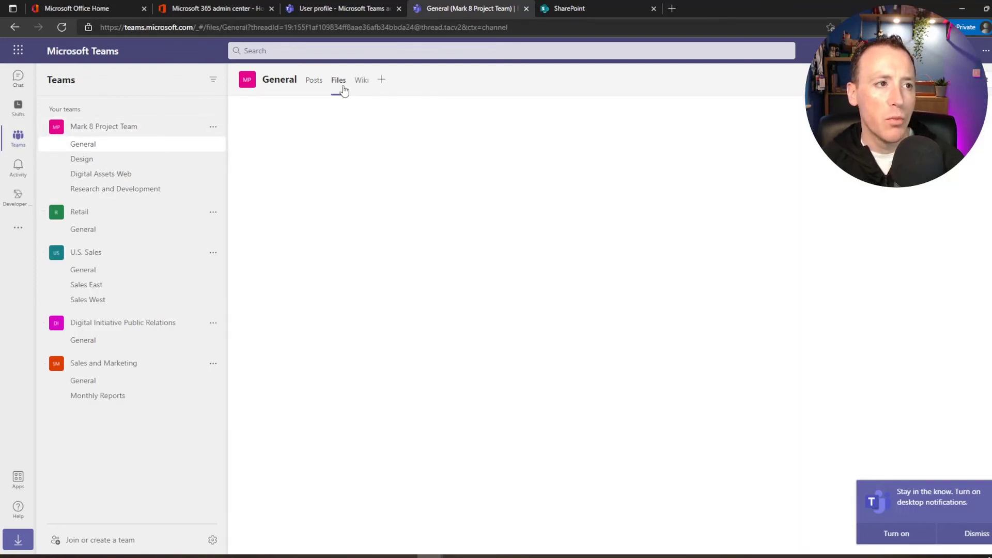
left_click(315, 81)
- Check Digital Initiative Public Relations' General files and posts, then go to Sales and Marketing's Monthly Reports
left_click(98, 342)
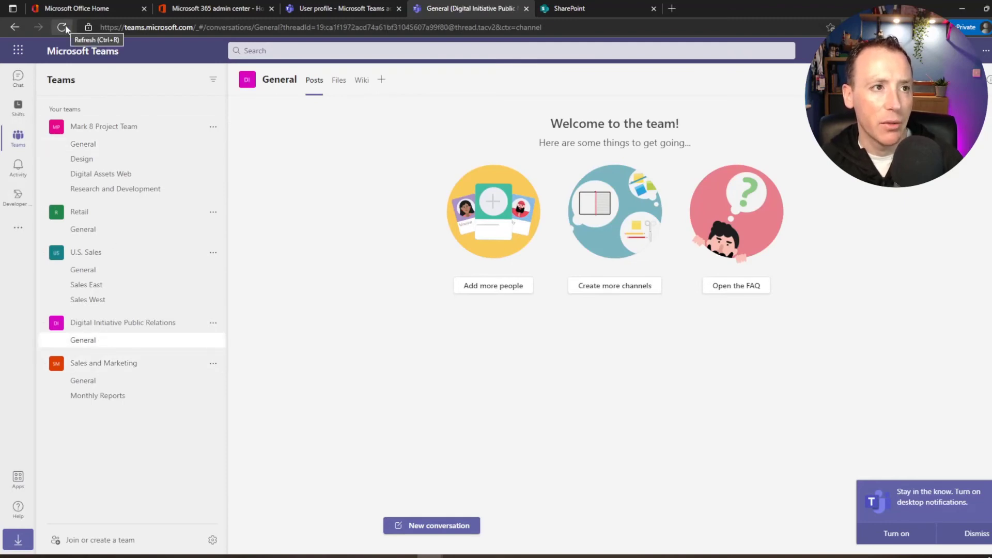
left_click(340, 81)
left_click(316, 83)
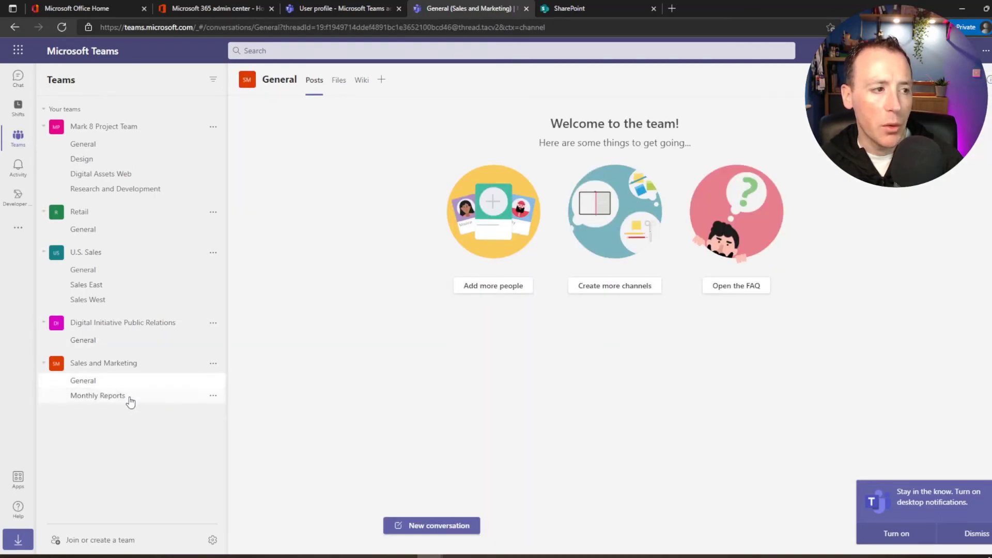
left_click(130, 401)
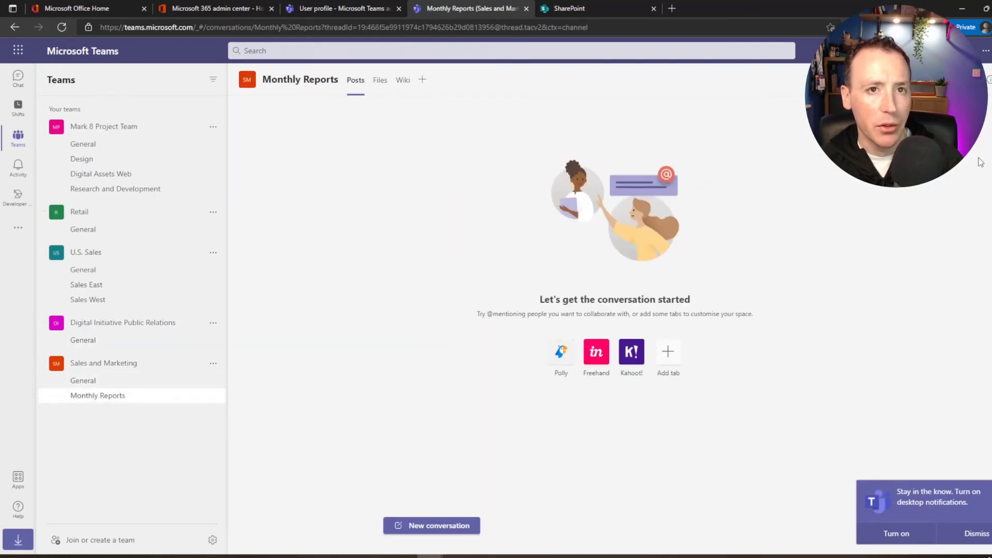